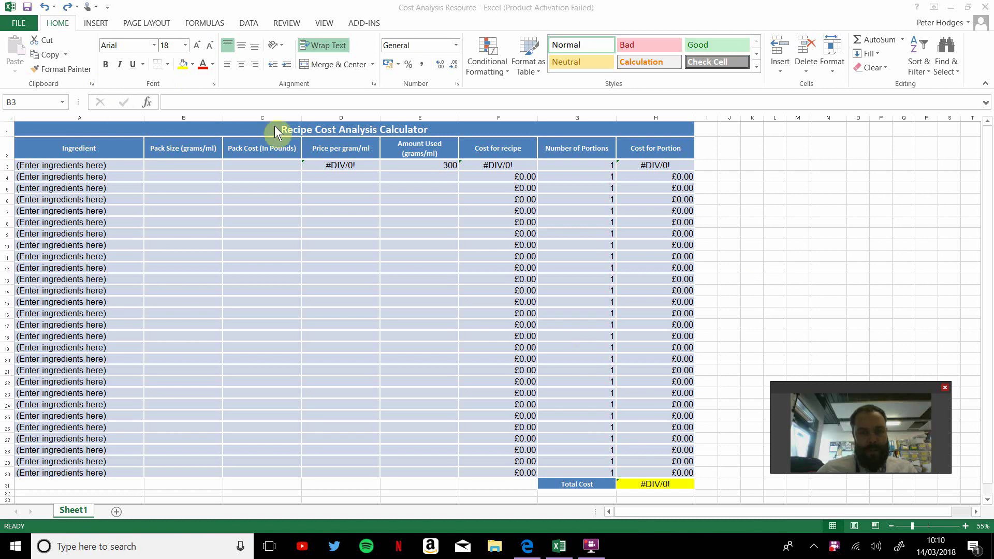
Step: Review the calculator's title, headers and the price-per-gram formula in D3
left_click(317, 131)
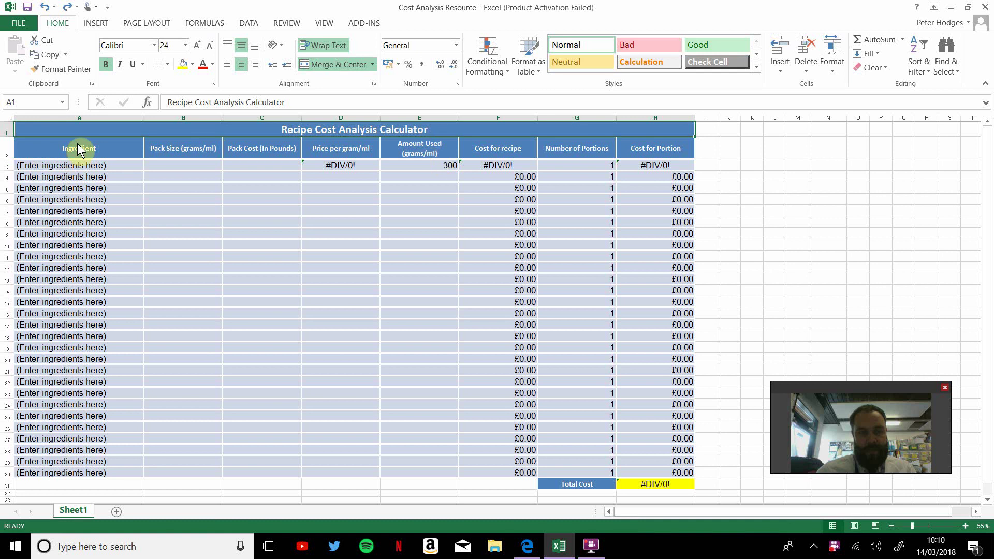
left_click(61, 149)
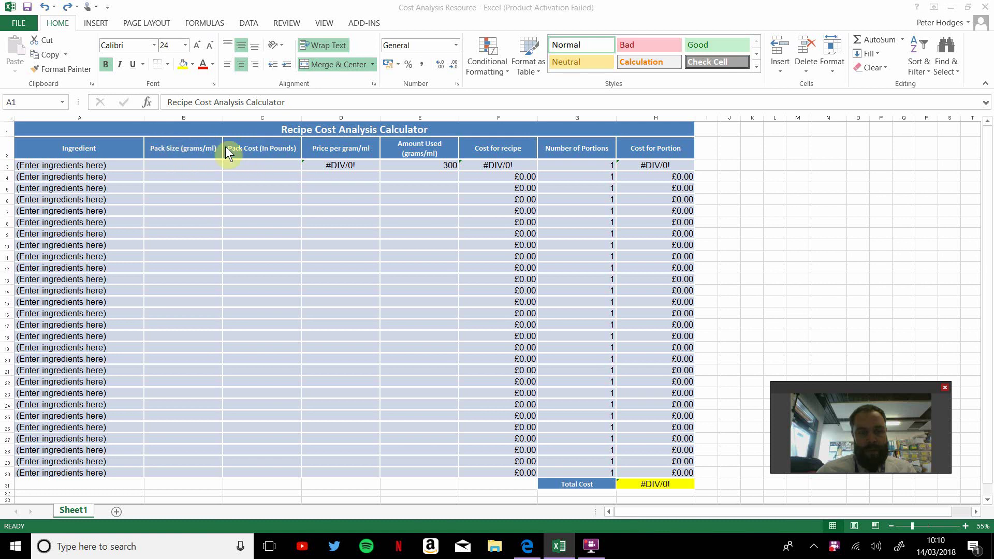
left_click(283, 148)
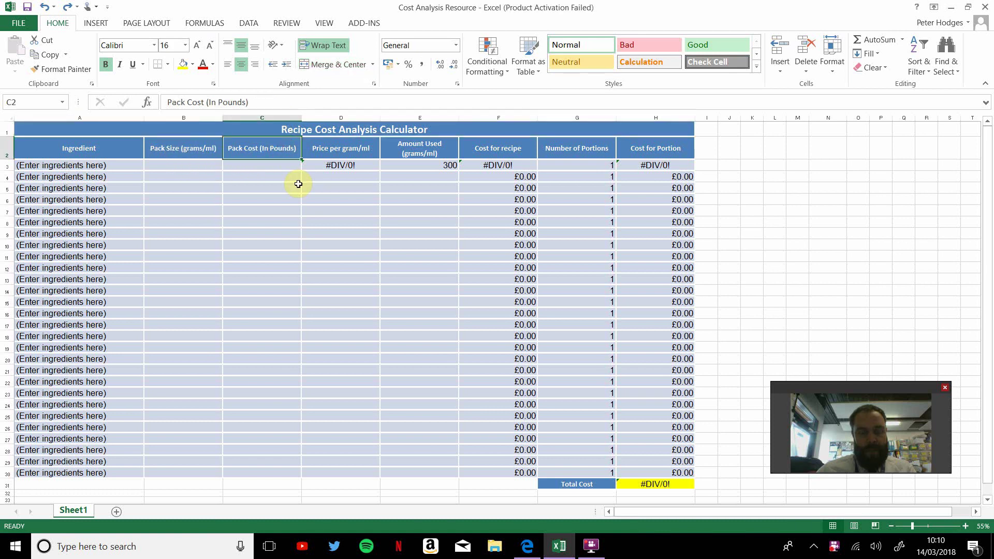
left_click(360, 164)
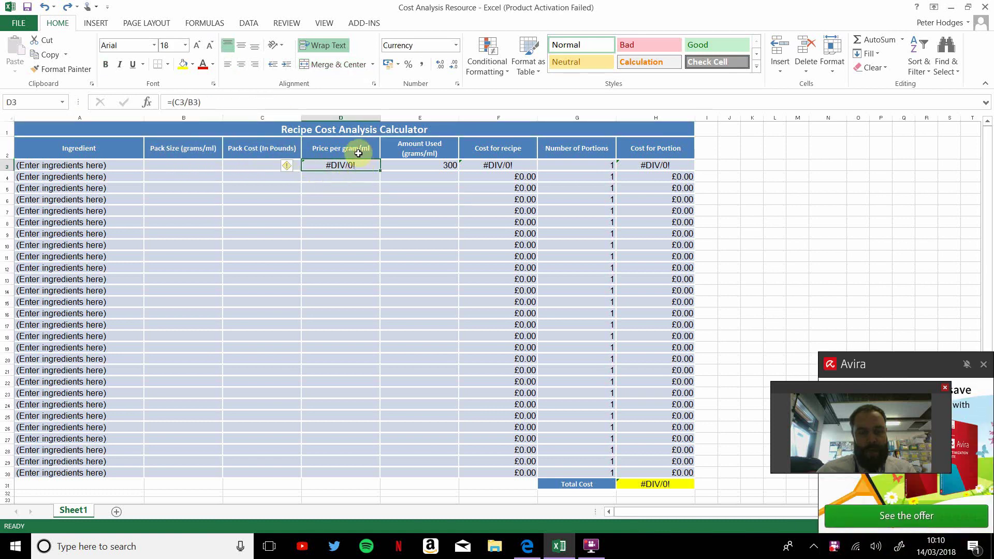
left_click(358, 153)
left_click(352, 166)
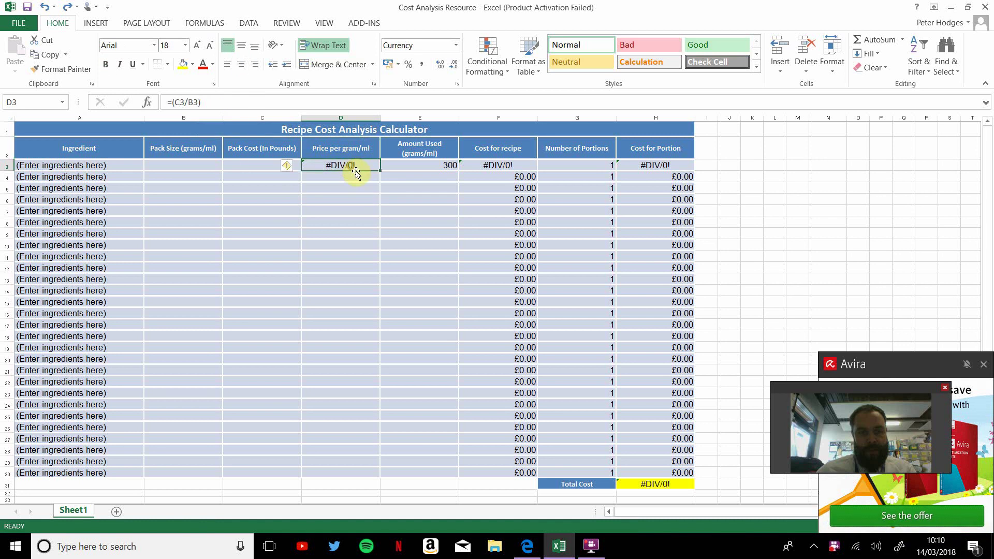
Step: Enter a 100 pack size and £1.00 pack cost for the first ingredient, then check the results
left_click(194, 165)
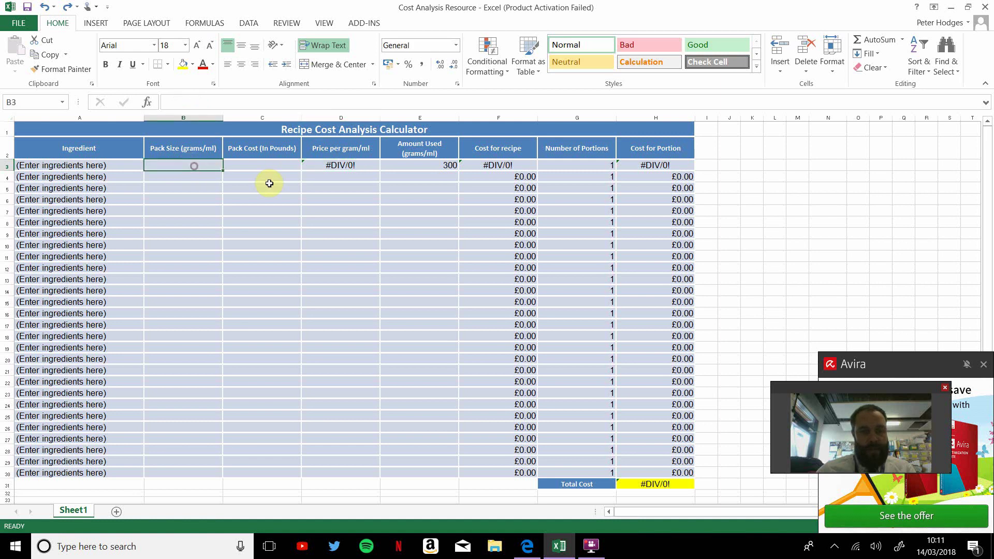
type("1")
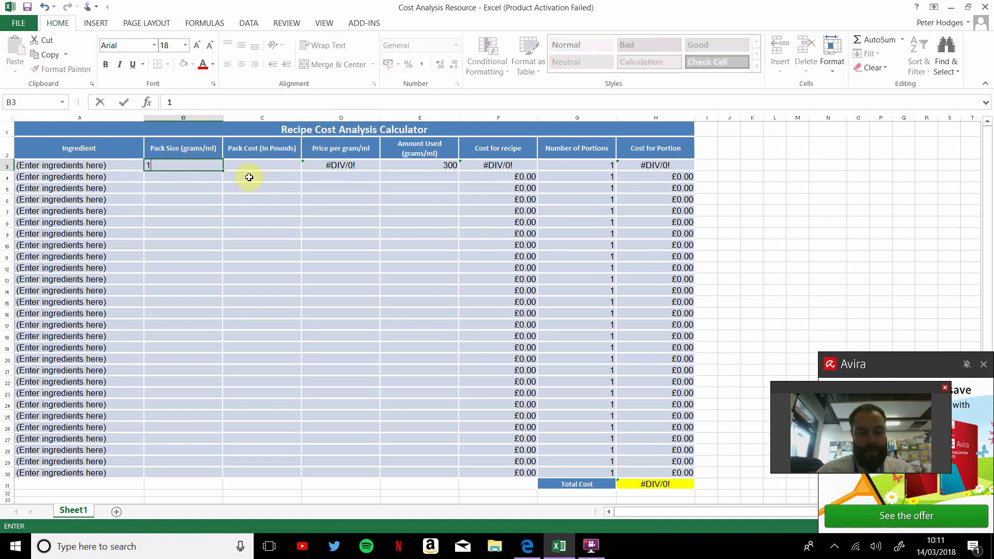
type("00")
left_click(267, 165)
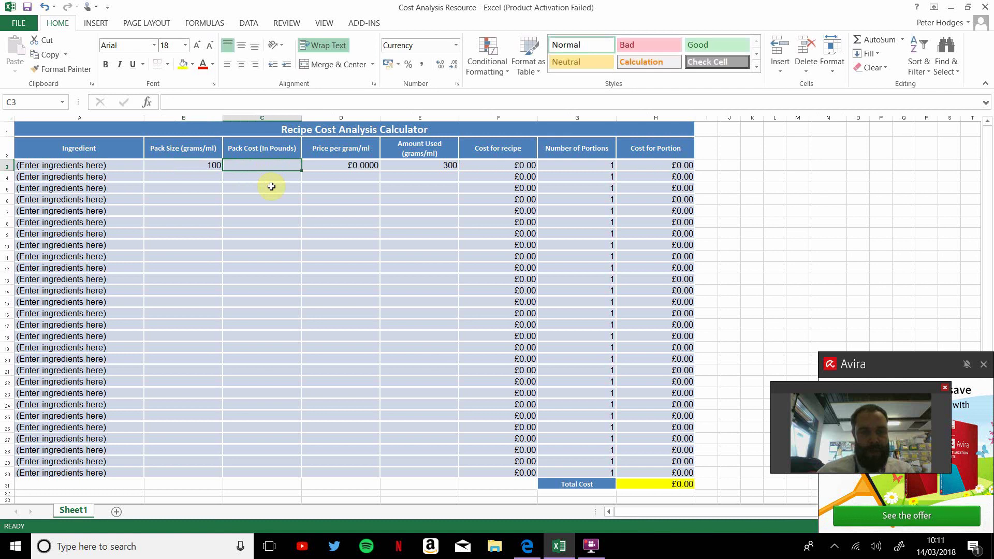
type("1")
left_click(351, 188)
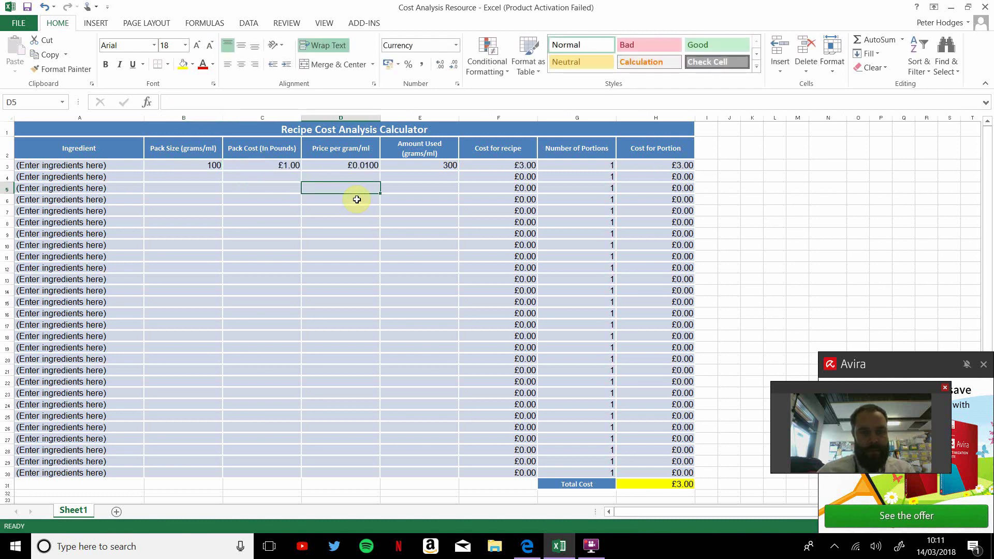
left_click(366, 165)
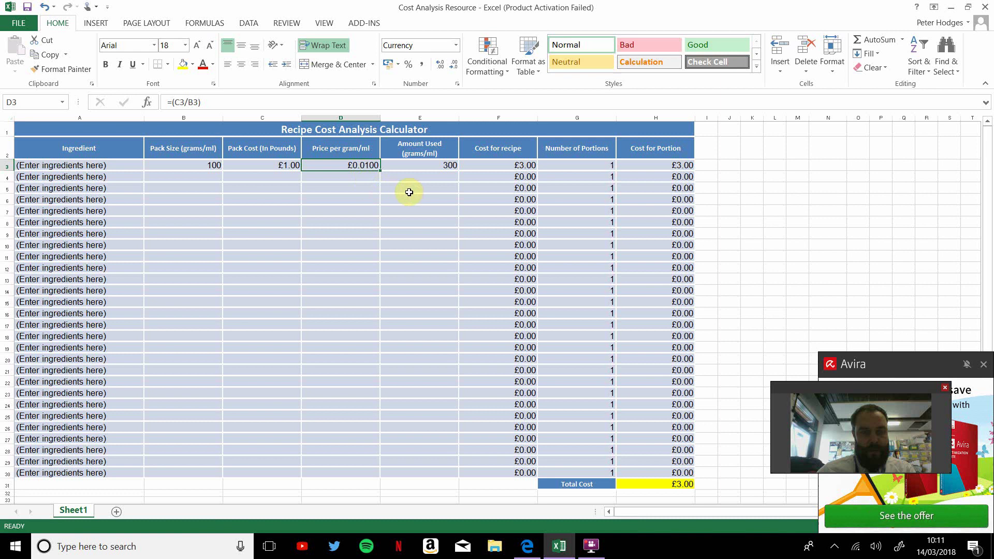
left_click(444, 163)
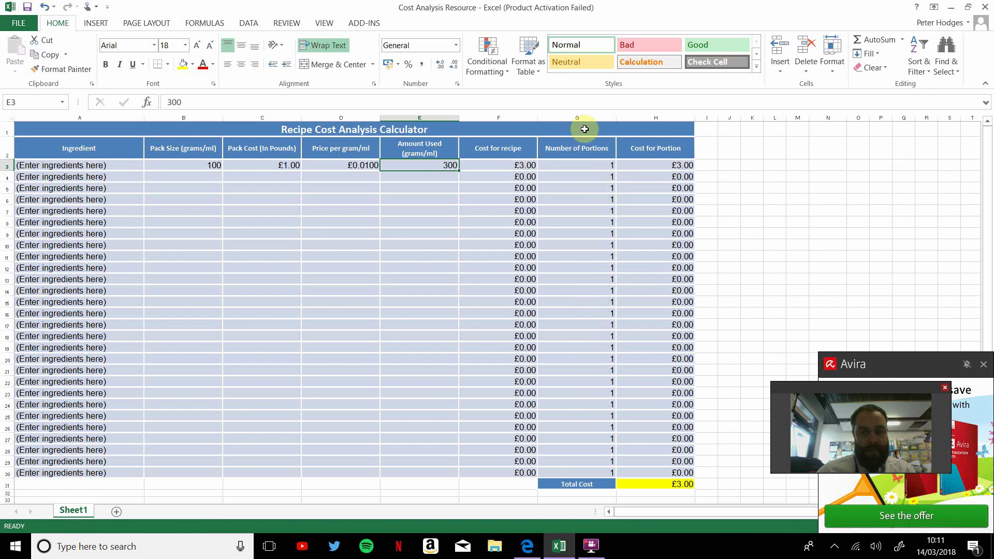
Step: Test 2 portions against the cost-per-portion formula, then undo back to 1
left_click(674, 167)
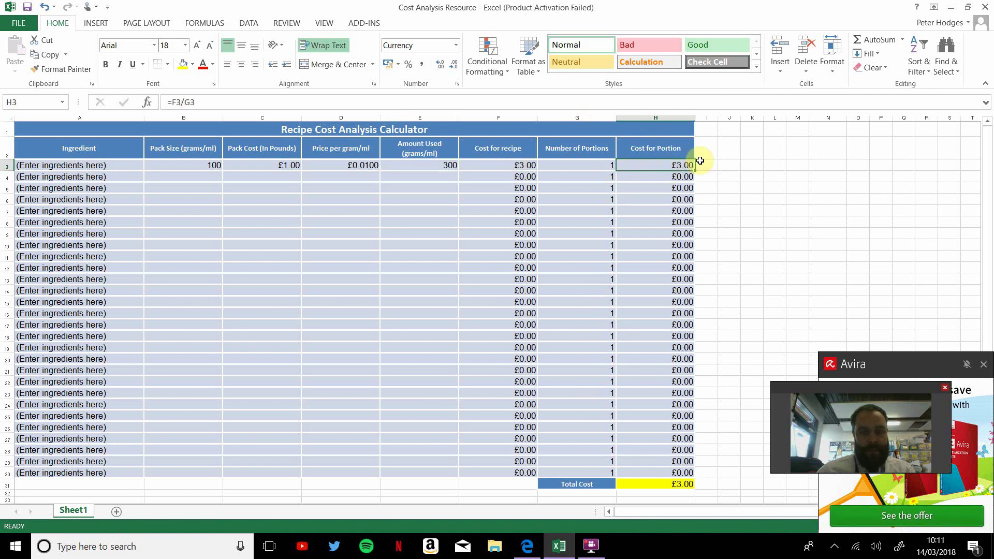
left_click(584, 164)
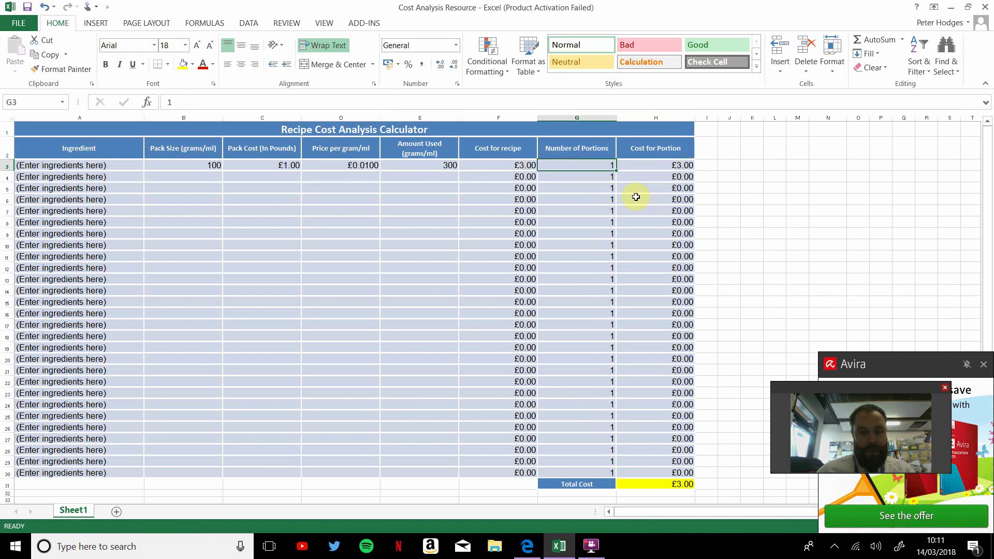
type("2")
left_click(672, 168)
left_click(597, 164)
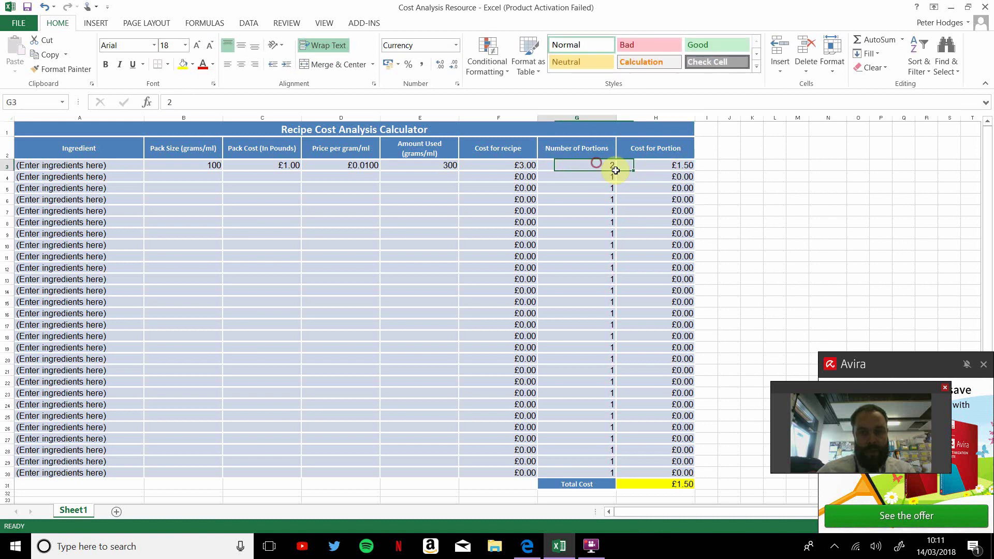
key("ctrl+z")
left_click(679, 175)
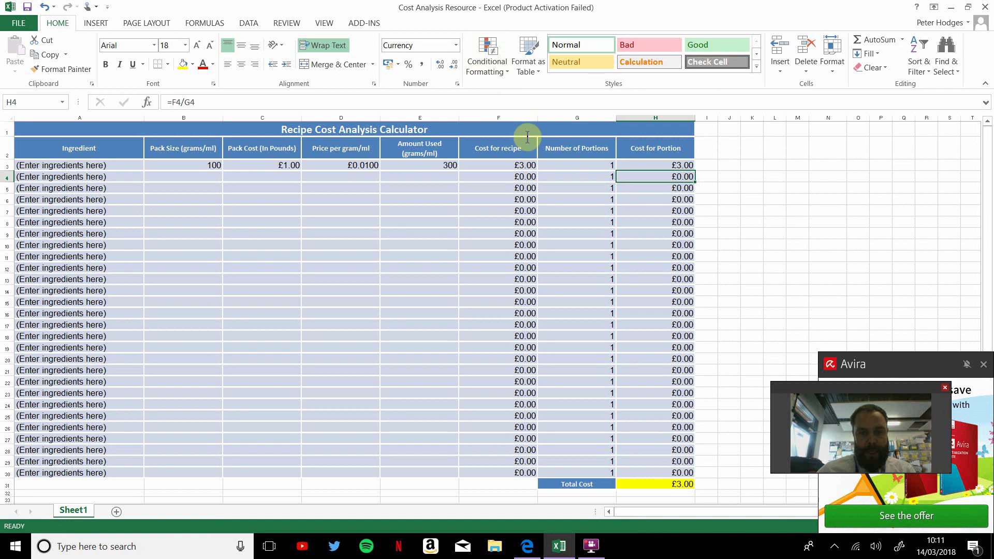
Step: Add Sheet2 with the title 'Cost Spreadsheet' in A1
left_click(119, 511)
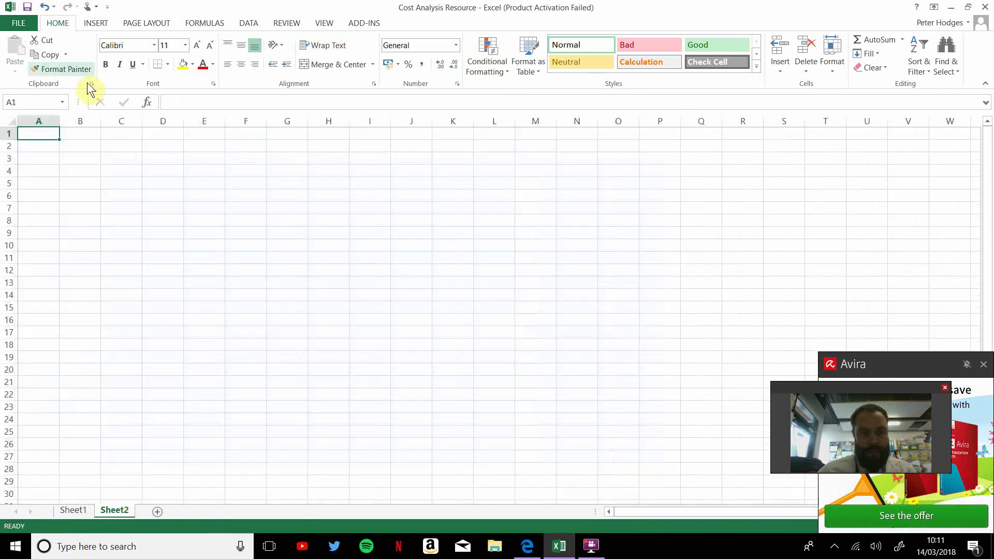
type("Cost")
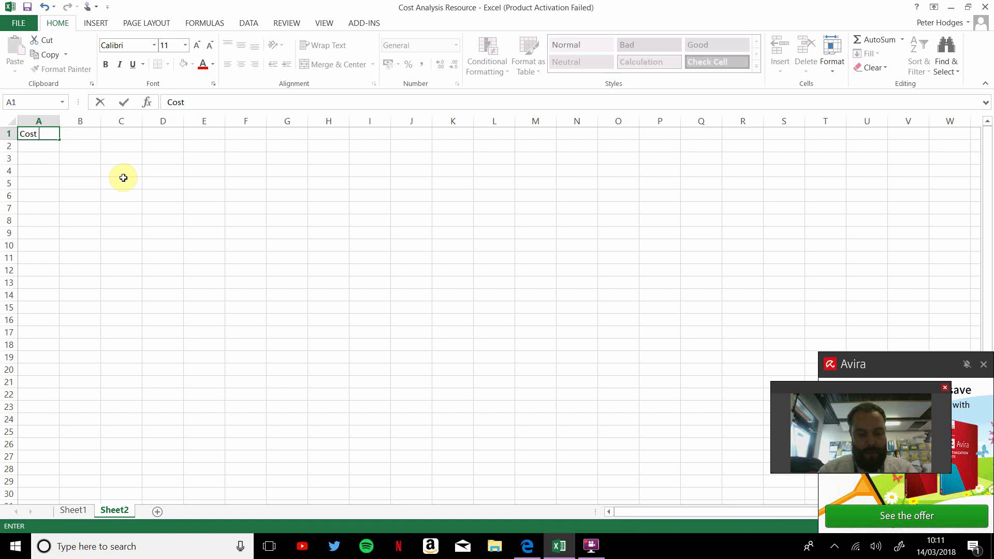
type(" S")
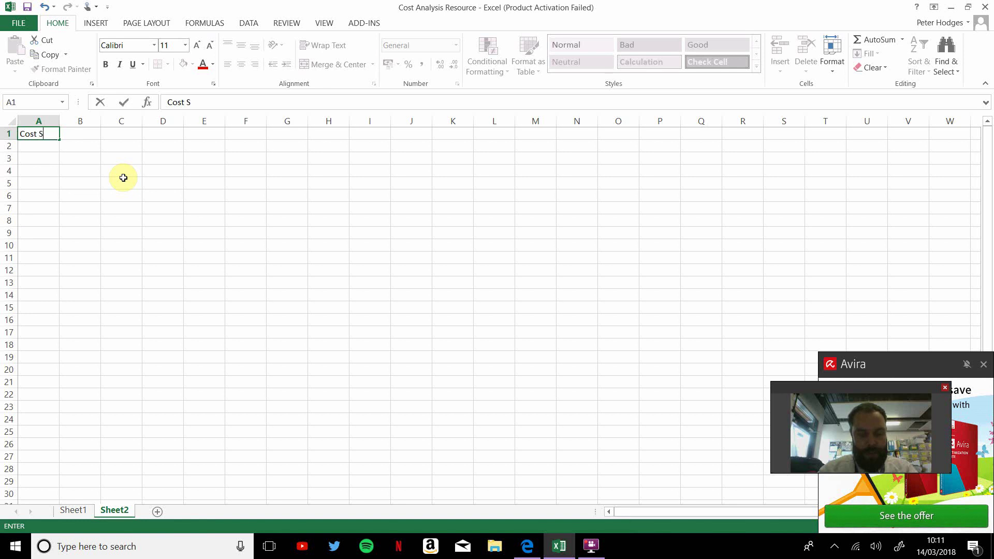
type("preadsheet")
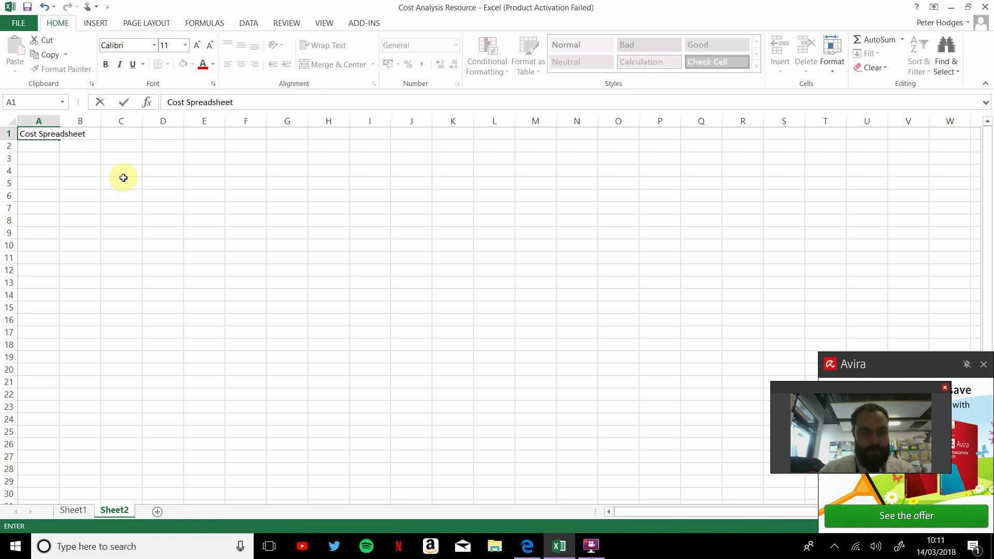
key("Return")
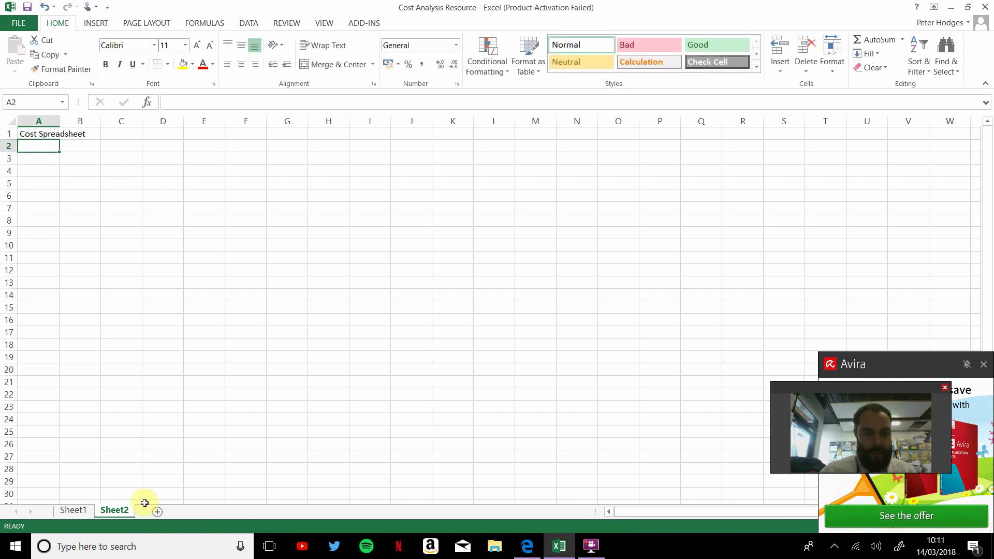
Step: Copy Sheet1's header row into row 2 of Sheet2
left_click(73, 511)
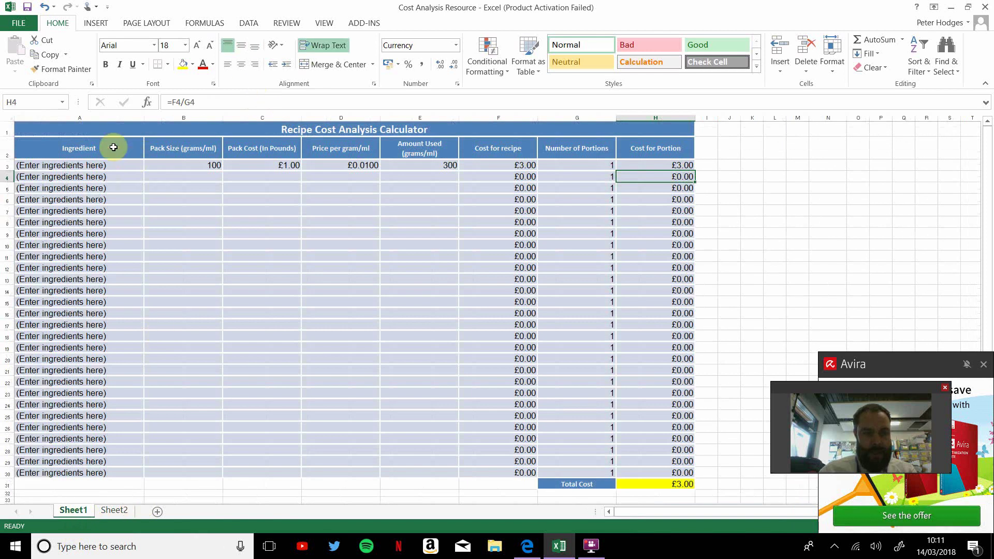
left_click_drag(111, 145, 671, 150)
key("ctrl+c")
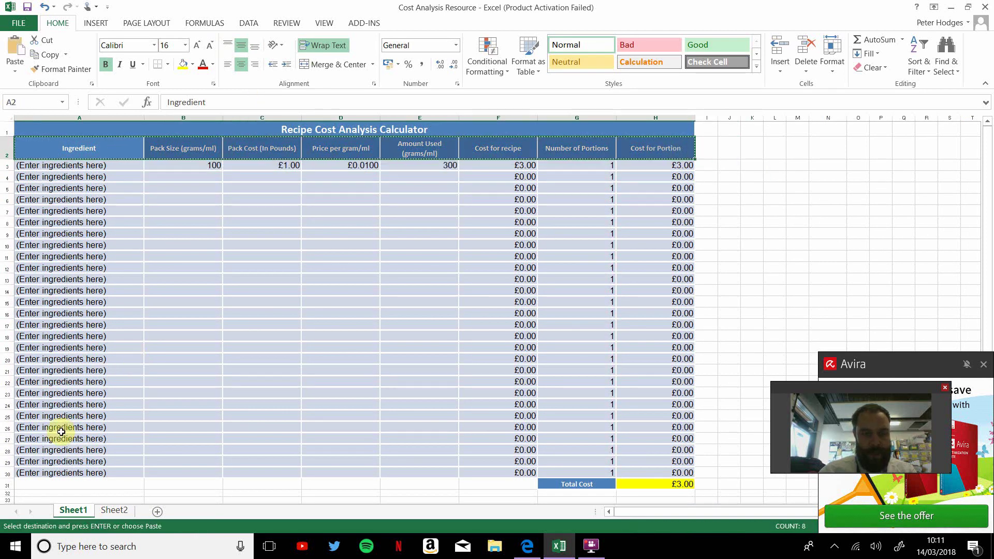
left_click(115, 511)
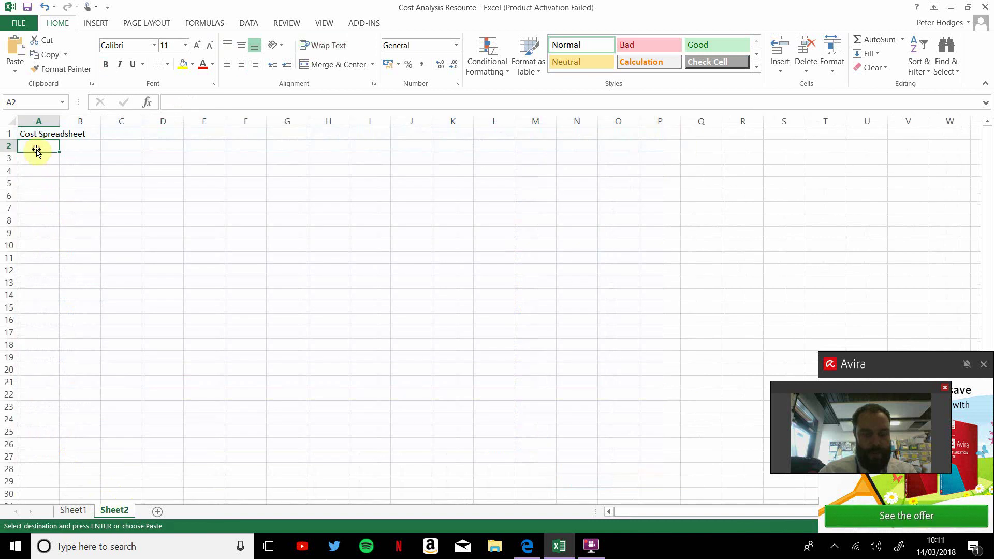
key("ctrl+v")
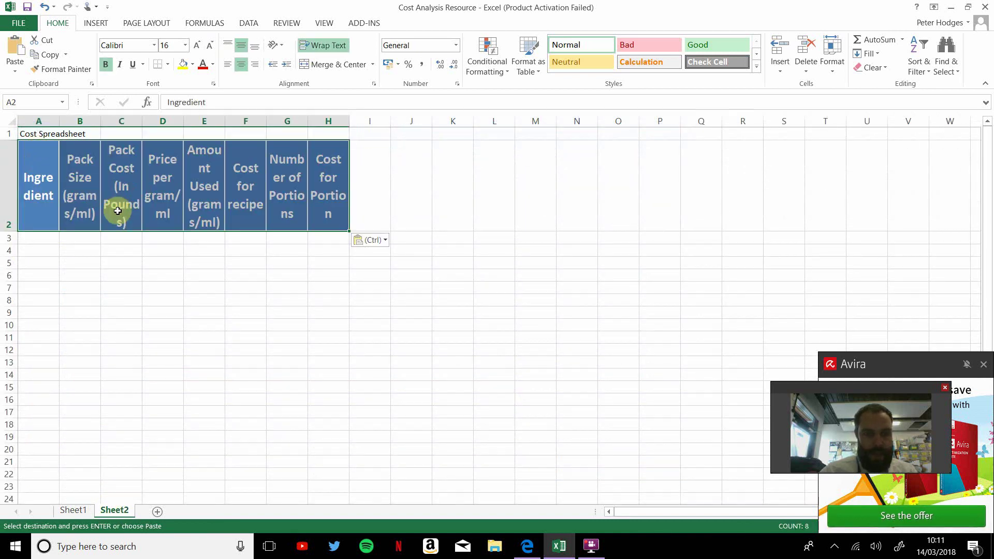
left_click(115, 284)
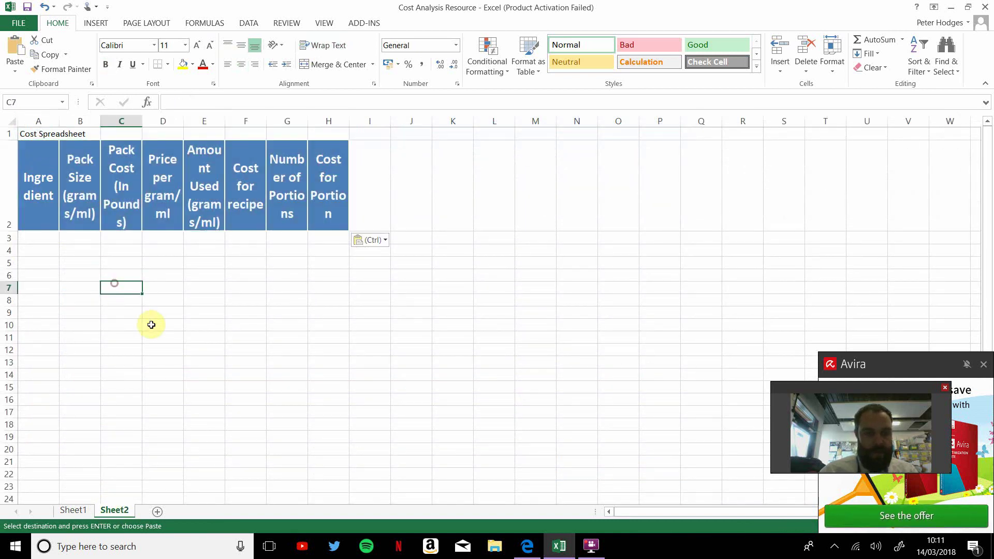
Step: Apply the title's formatting to the header row with Format Painter
left_click(40, 135)
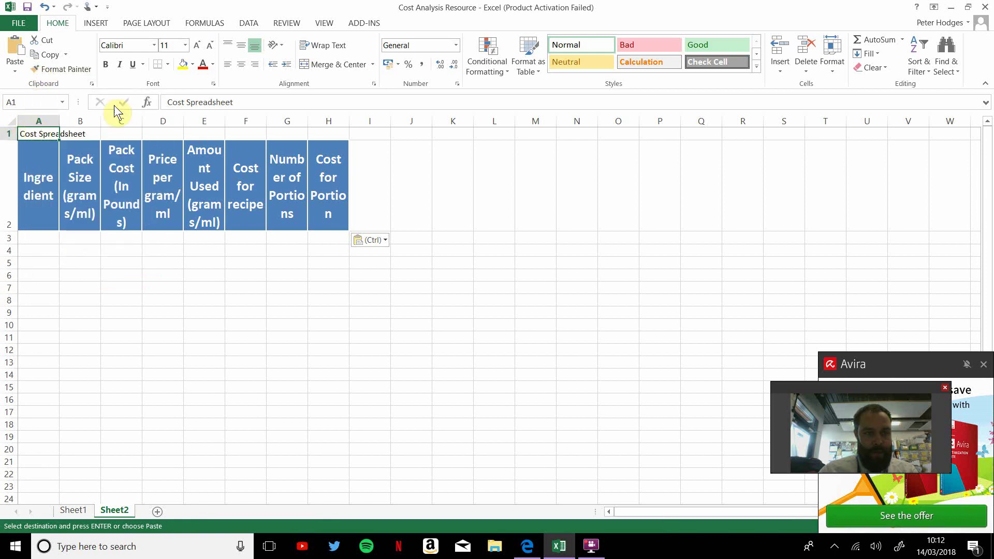
left_click(36, 69)
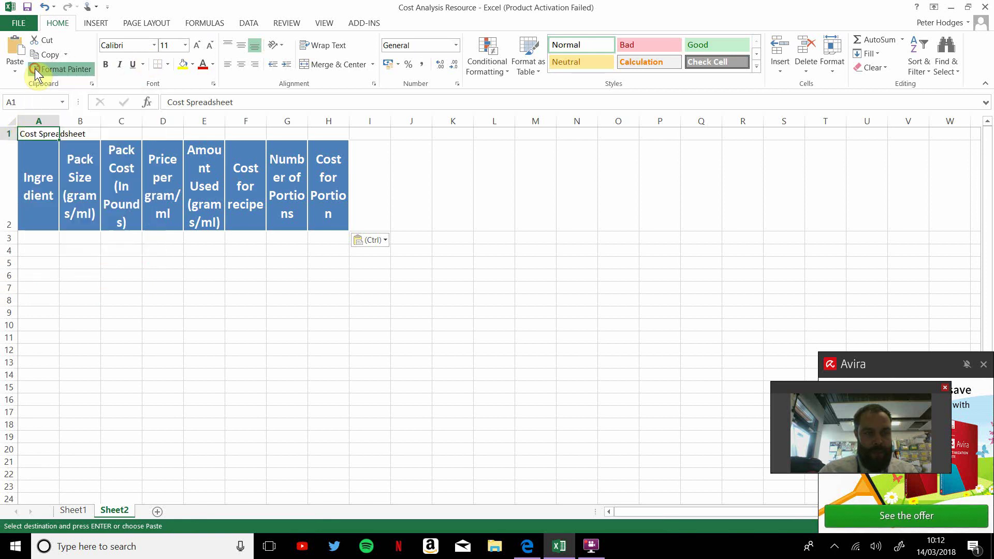
left_click_drag(24, 187, 320, 192)
Step: AutoFit columns A through H to their header text
left_click(281, 228)
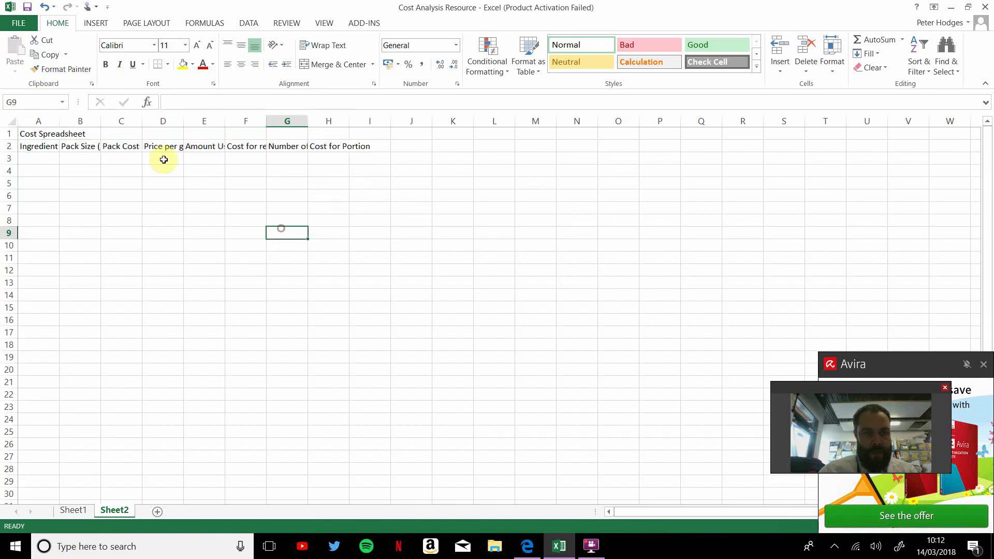
double_click(58, 122)
double_click(131, 122)
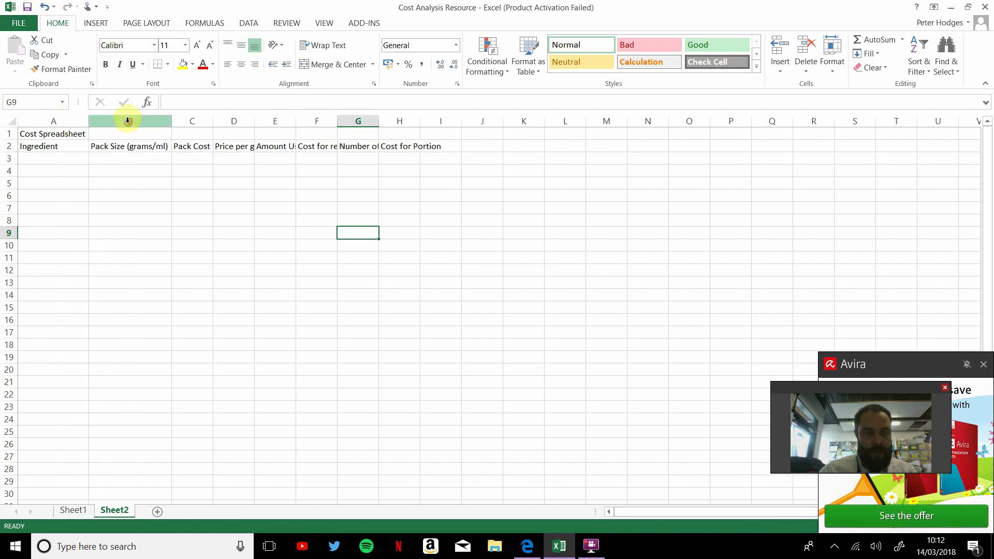
double_click(212, 123)
double_click(300, 122)
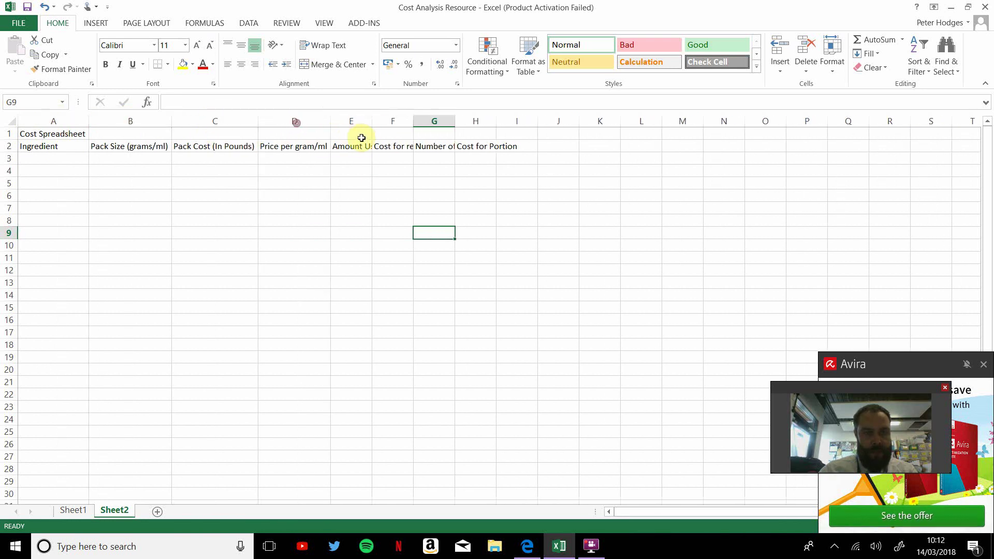
double_click(374, 123)
double_click(471, 123)
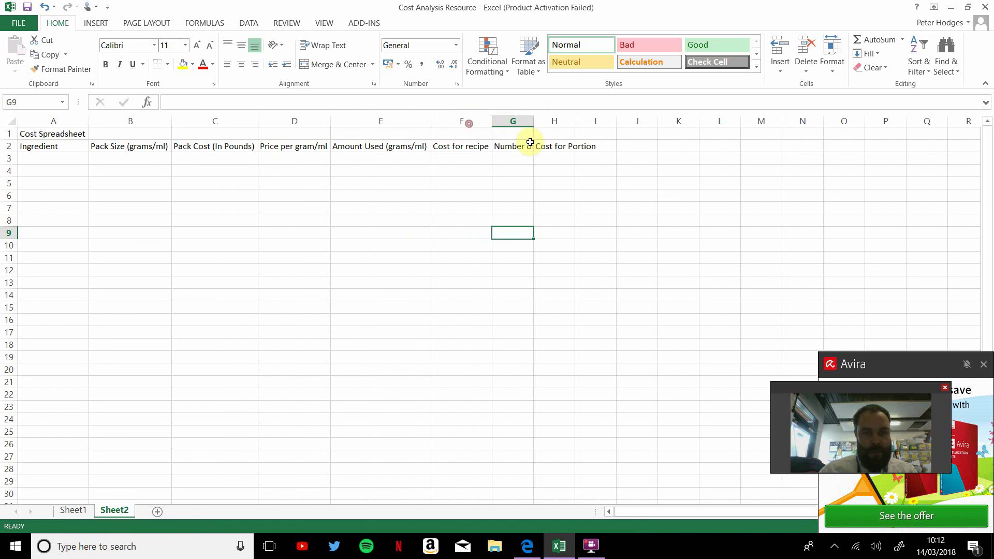
double_click(533, 123)
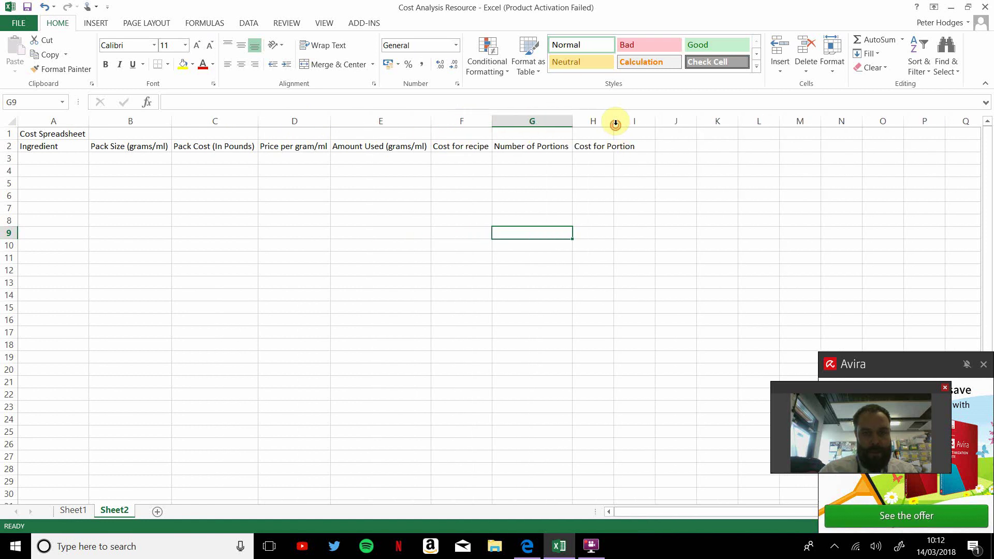
double_click(616, 123)
Step: Select the title row across columns A to H
left_click(606, 200)
left_click(44, 133)
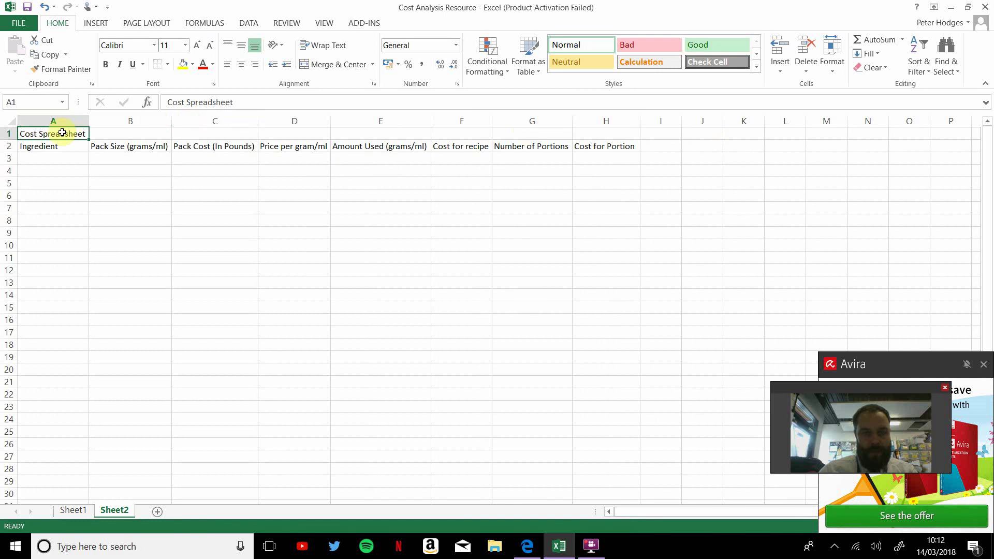
left_click_drag(62, 134, 40, 129)
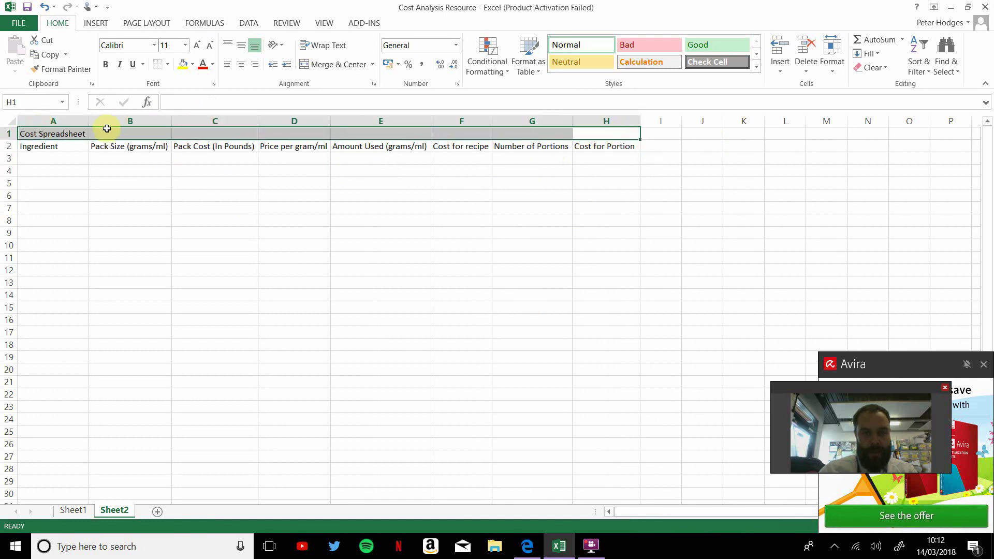
Step: Merge and centre the title across A1:H1, enlarge it to 14 pt and bold it
left_click(317, 63)
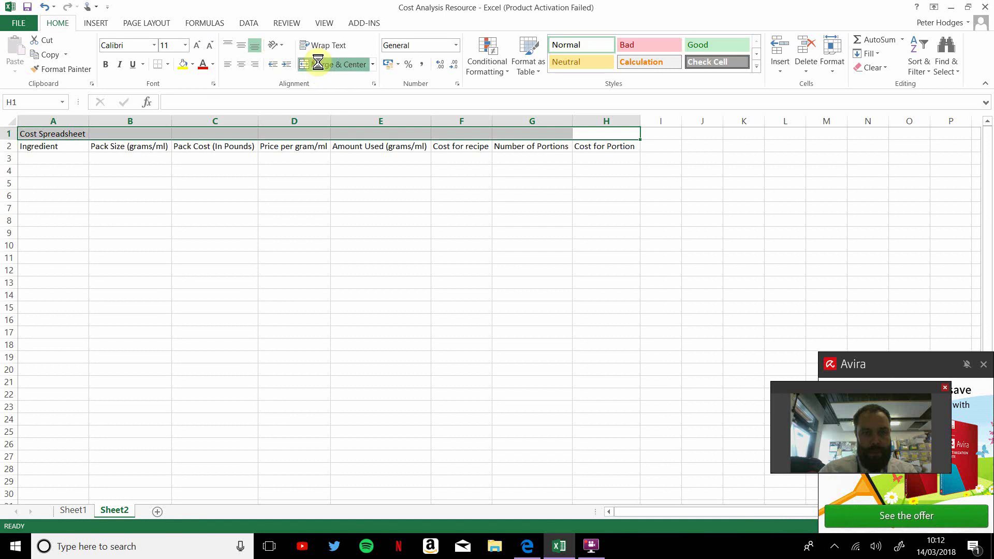
left_click(198, 45)
left_click(198, 45)
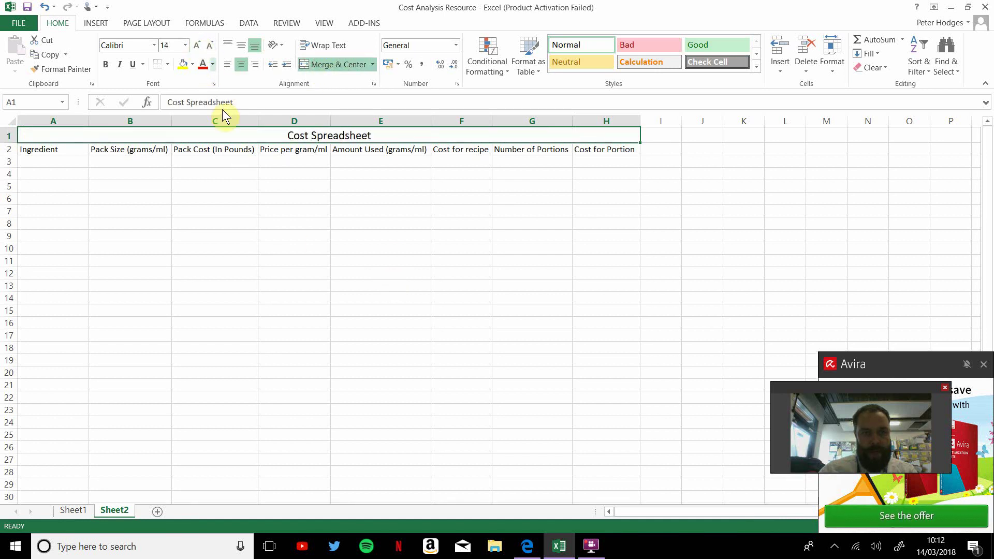
left_click(109, 61)
left_click(305, 175)
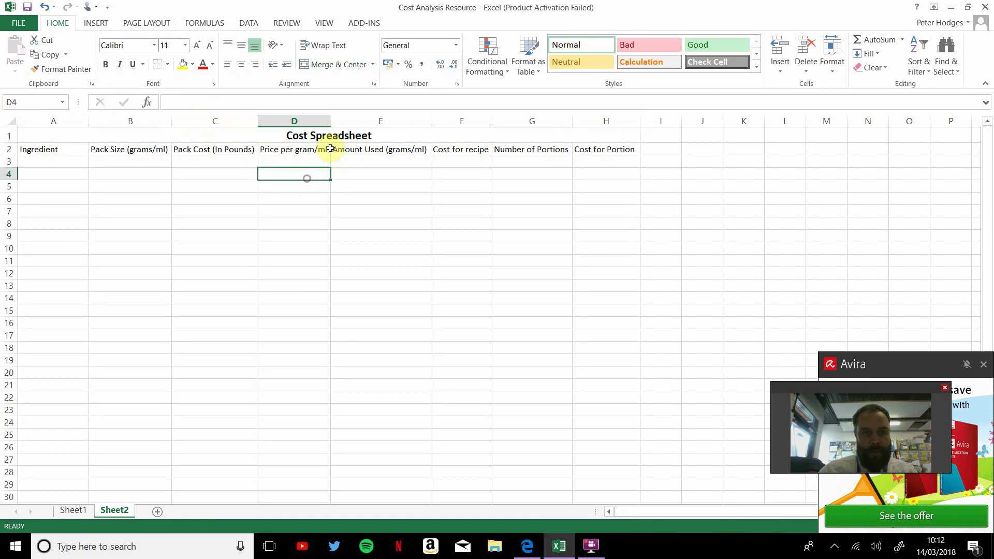
Step: Make the row-2 headers A2:I2 bold
left_click_drag(66, 149, 643, 148)
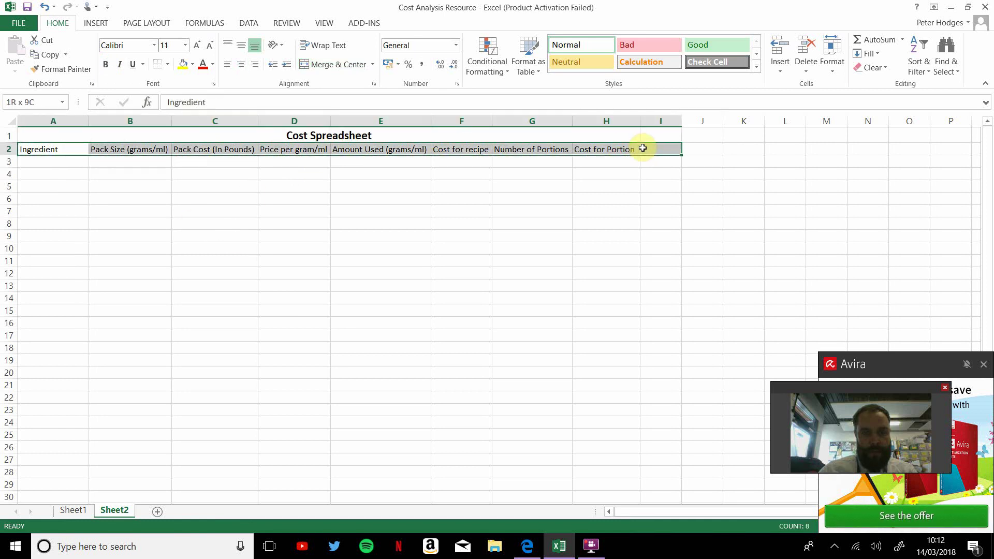
left_click(105, 64)
left_click(371, 260)
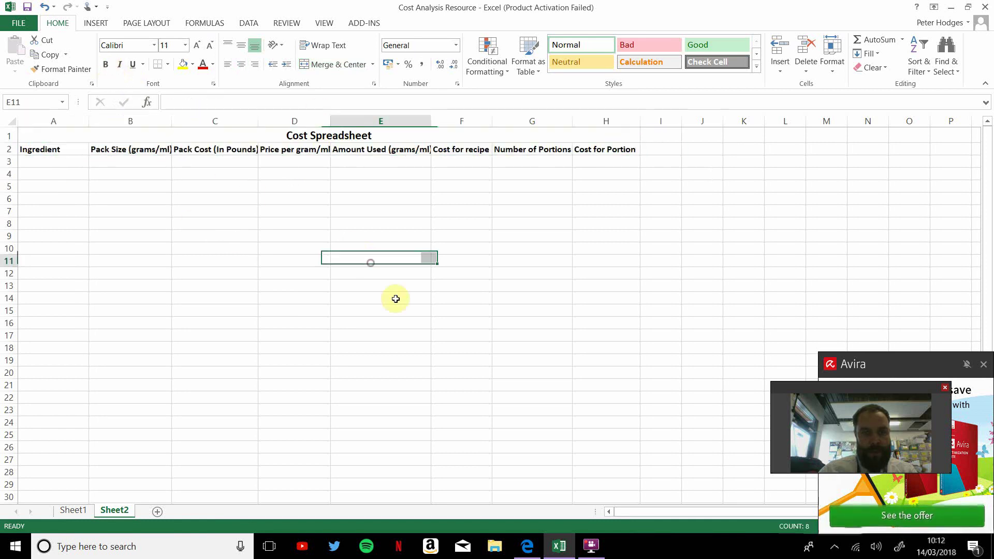
Step: Refit columns B through H to the bold headers
double_click(172, 121)
double_click(262, 121)
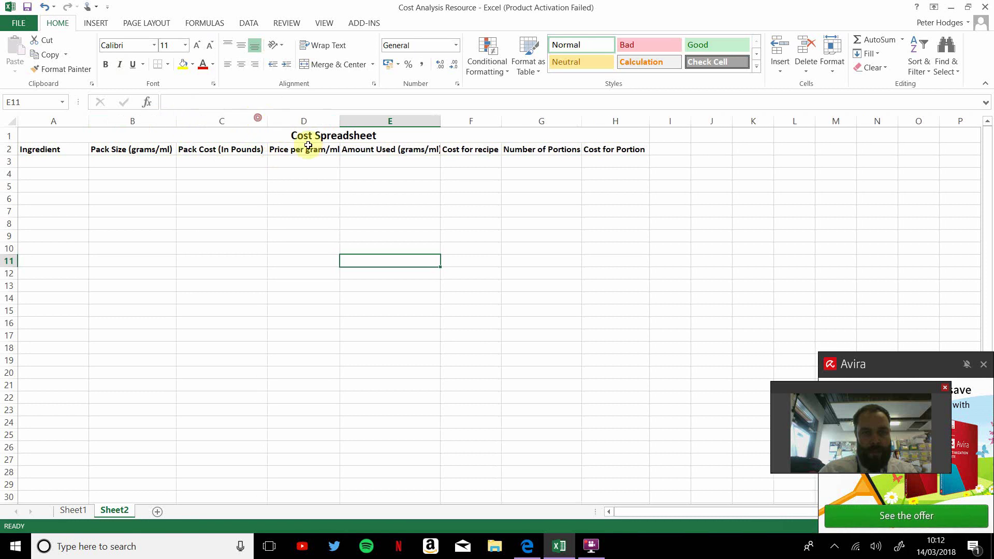
double_click(339, 122)
double_click(444, 122)
double_click(507, 125)
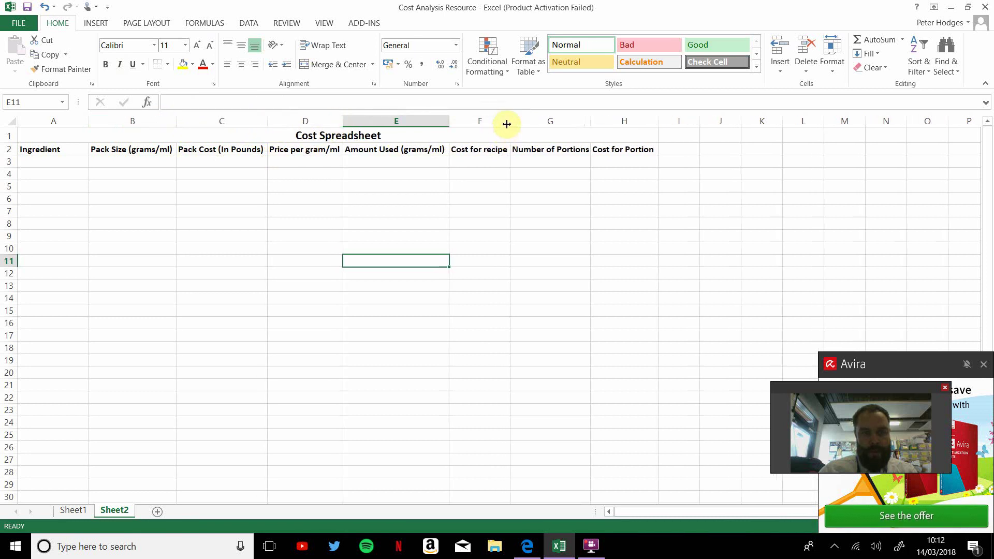
double_click(591, 122)
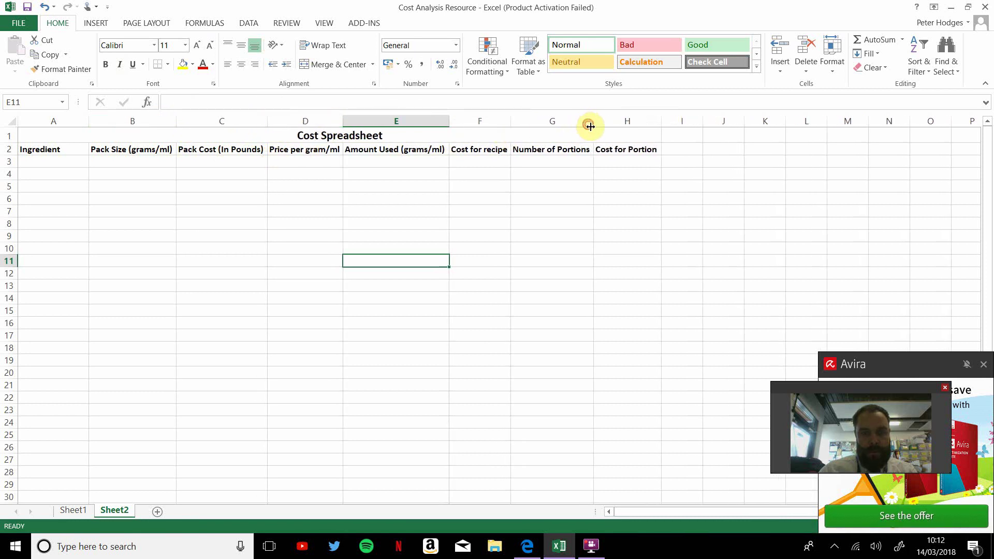
double_click(660, 122)
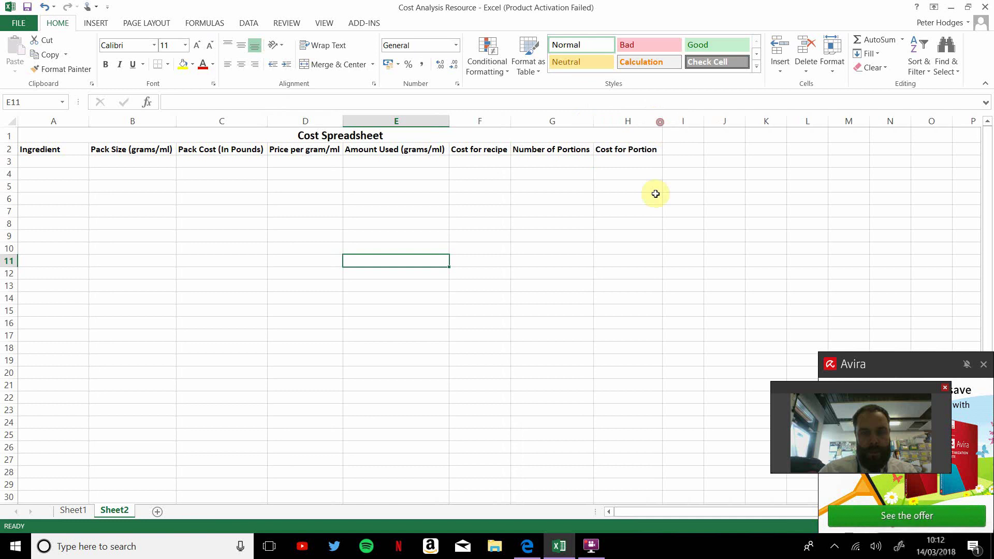
Step: Copy the '(Enter ingredients here)' placeholder from Sheet1 A3 into Sheet2 A3
left_click(78, 510)
left_click_drag(99, 166, 103, 461)
left_click_drag(104, 427, 98, 166)
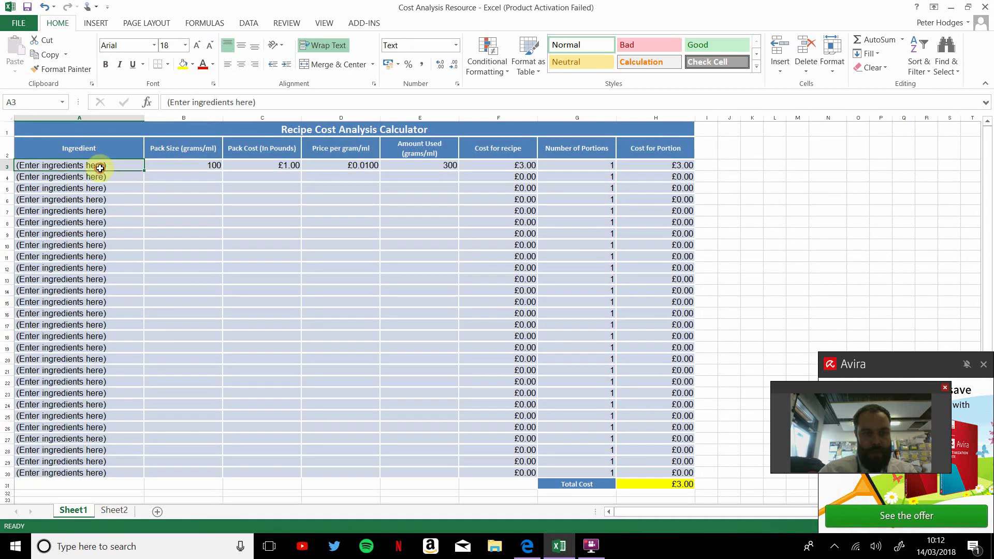
key("ctrl+c")
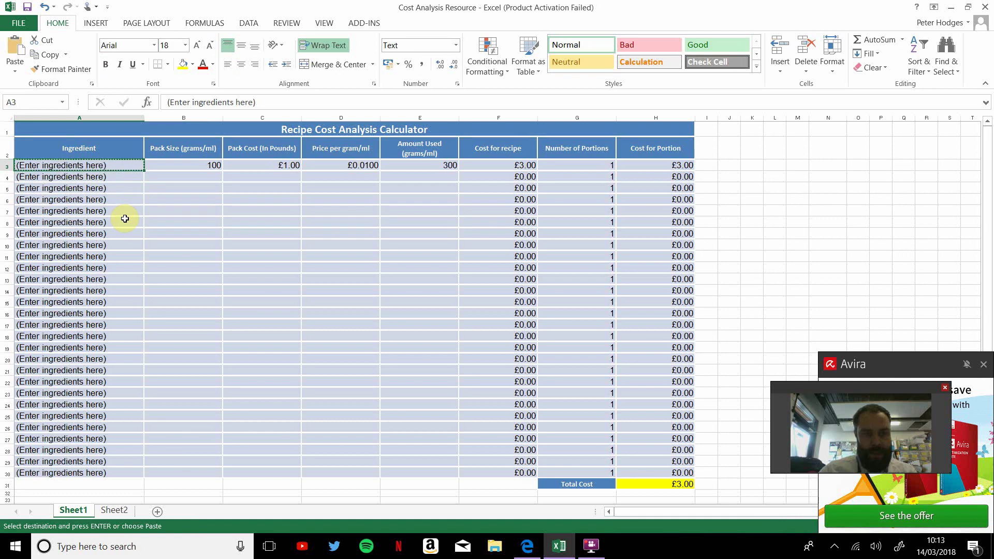
left_click(116, 511)
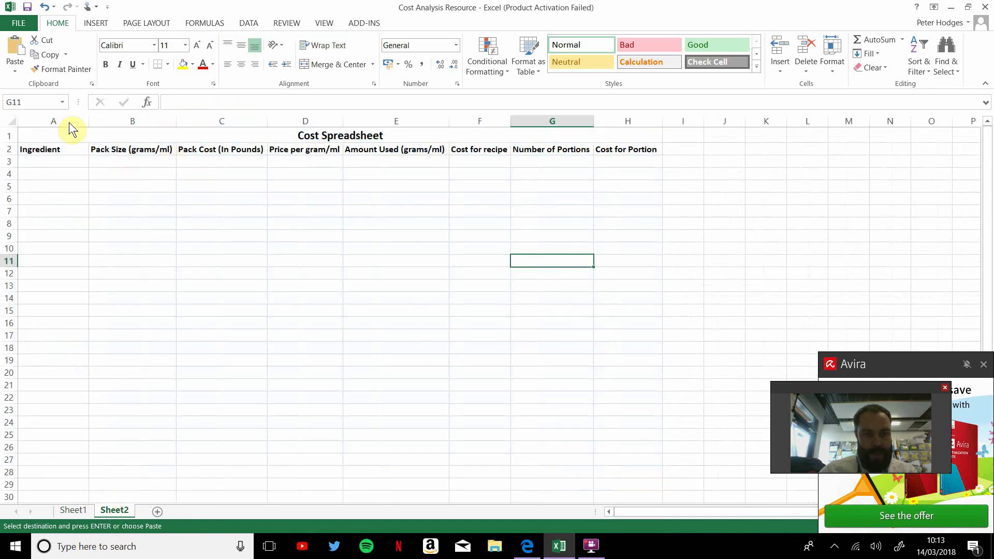
left_click(53, 161)
key("ctrl+v")
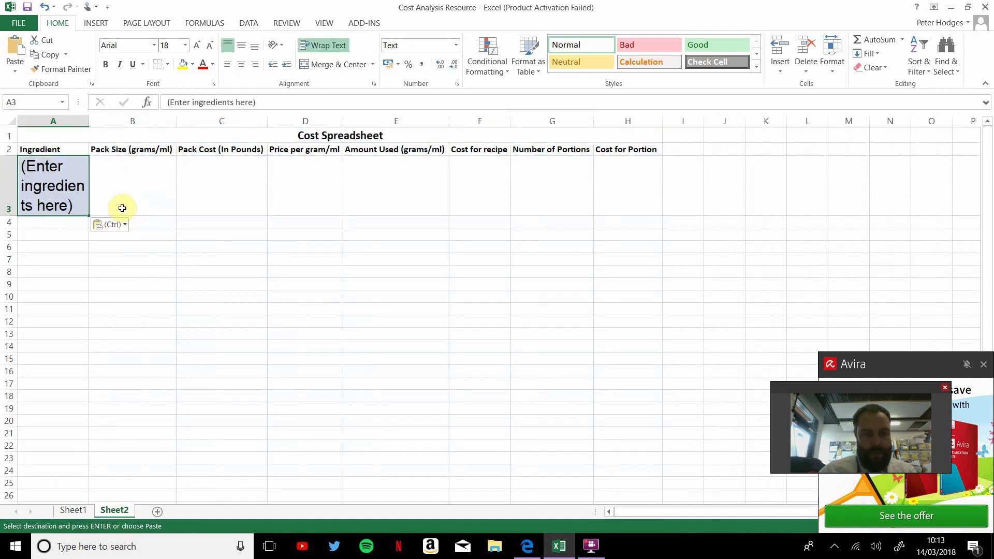
Step: Give A3 the header's formatting without bold and fit column A to it
left_click(49, 149)
left_click(66, 69)
left_click(57, 172)
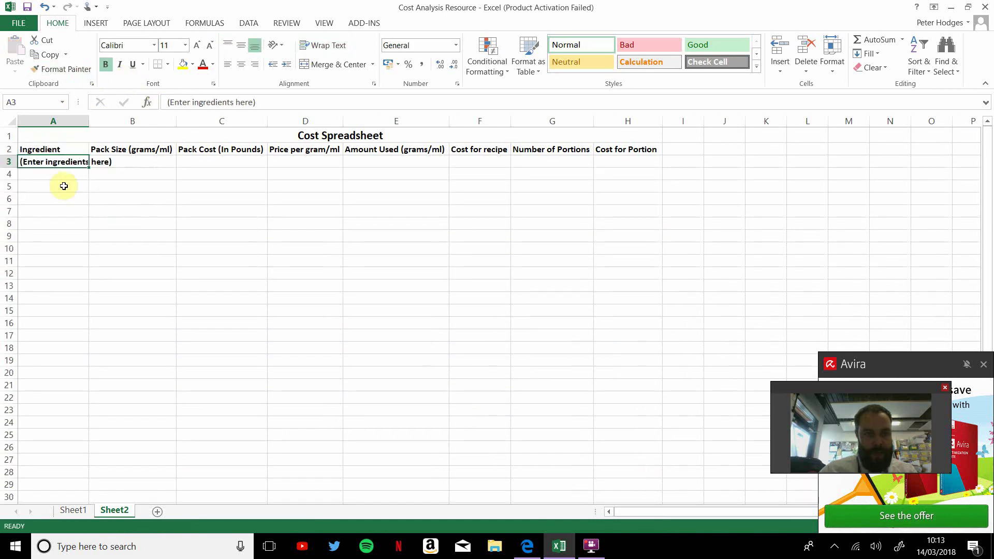
double_click(89, 121)
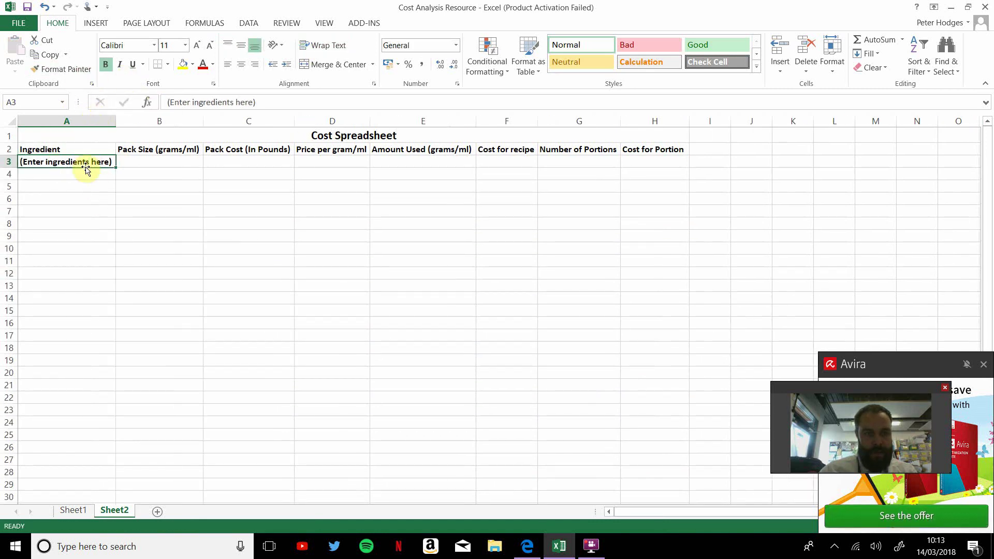
left_click(108, 66)
left_click(118, 178)
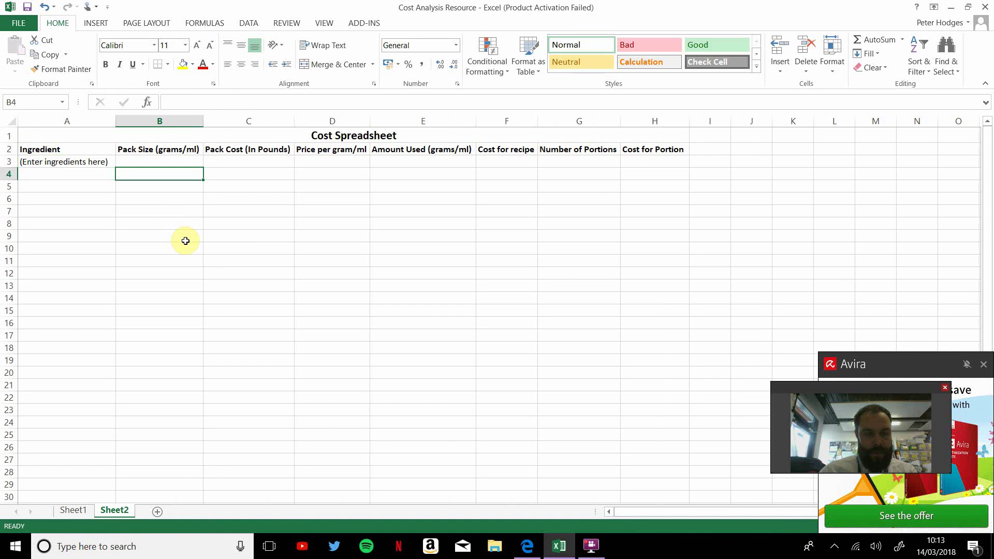
Step: Fill the placeholder down column A to row 27
left_click(98, 162)
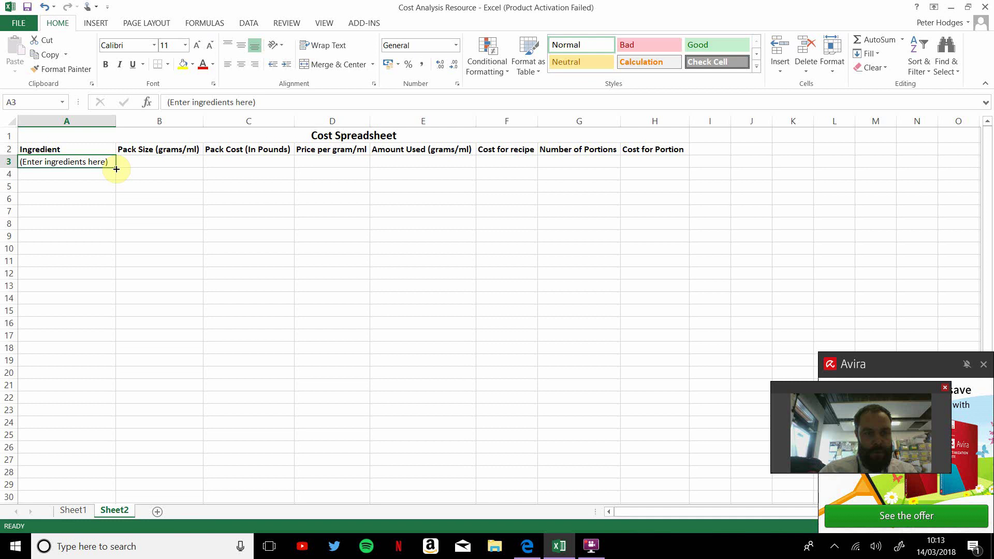
left_click_drag(117, 169, 131, 471)
left_click_drag(248, 409, 224, 479)
left_click(220, 482)
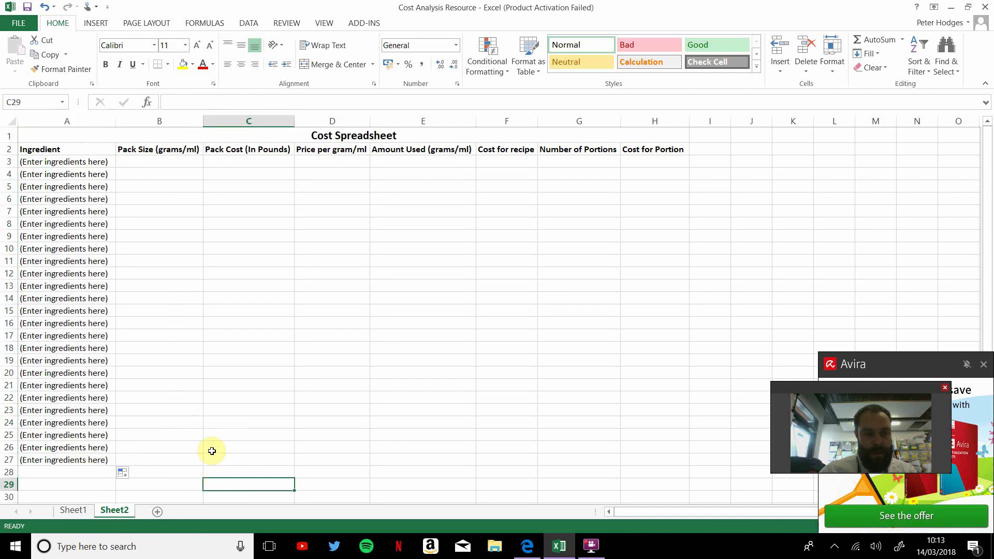
Step: Review the price-per-gram formula in Sheet1's D3
left_click(74, 511)
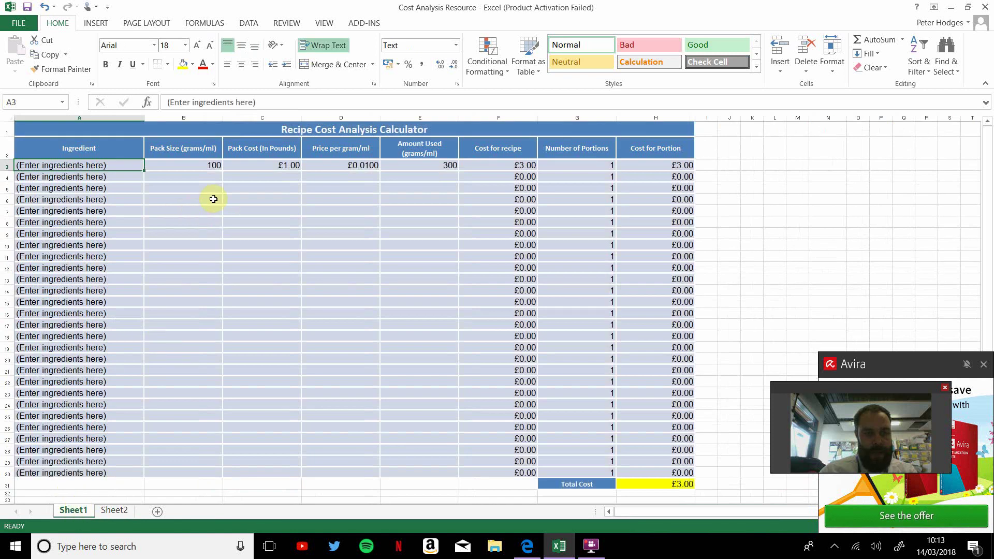
left_click(250, 166)
left_click(342, 166)
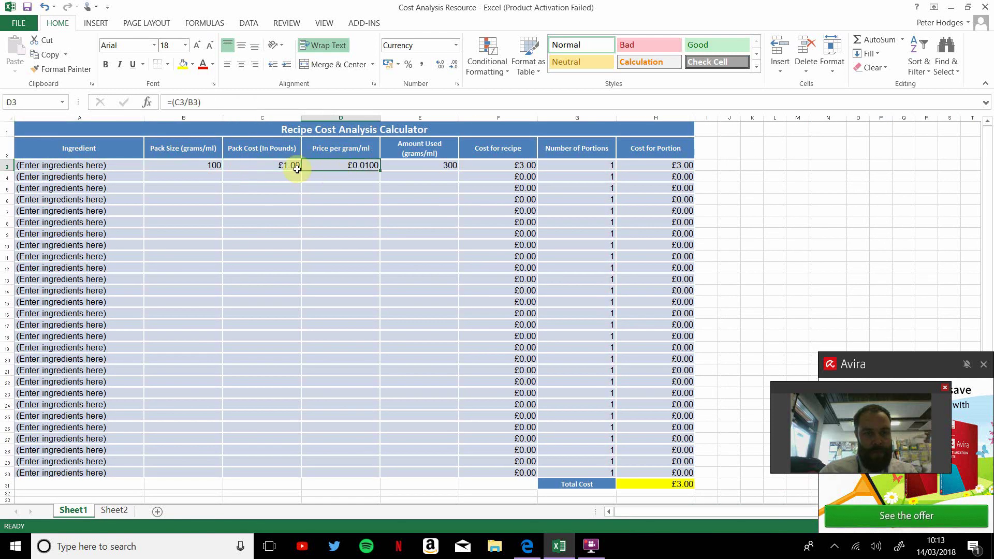
left_click(320, 164)
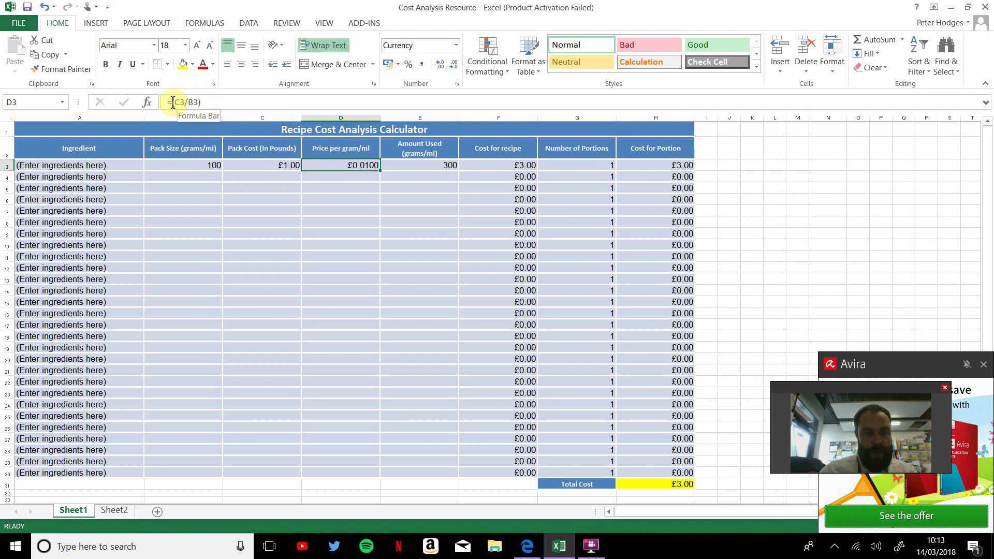
Step: Enter the formula =C3/B3 in Sheet2's D3, rebuilding it by clicking C3 and B3
left_click(112, 511)
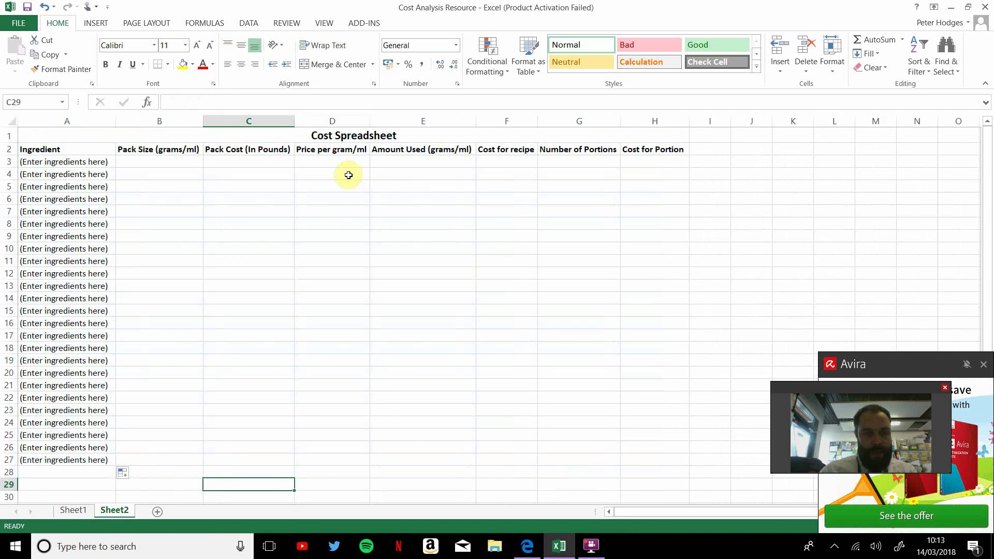
left_click(341, 162)
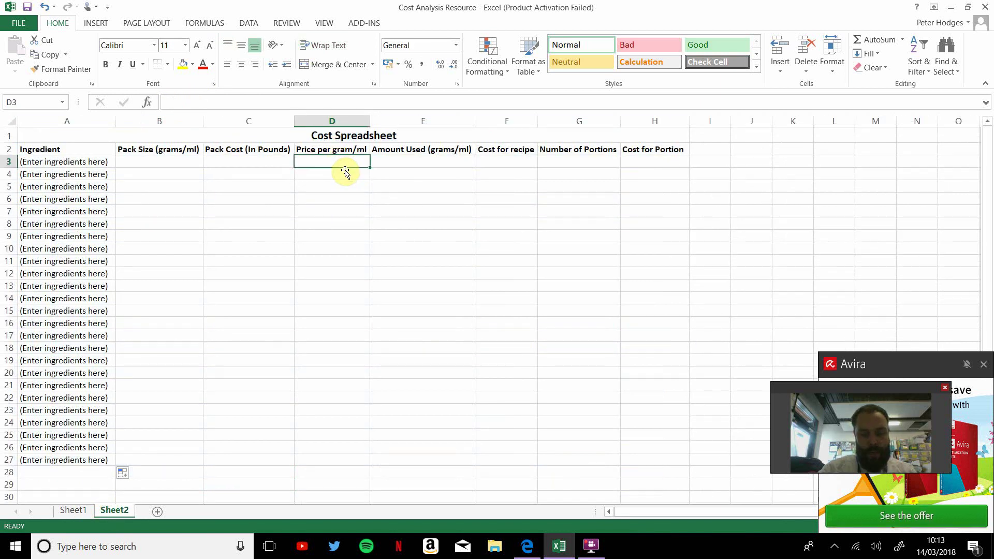
type("=")
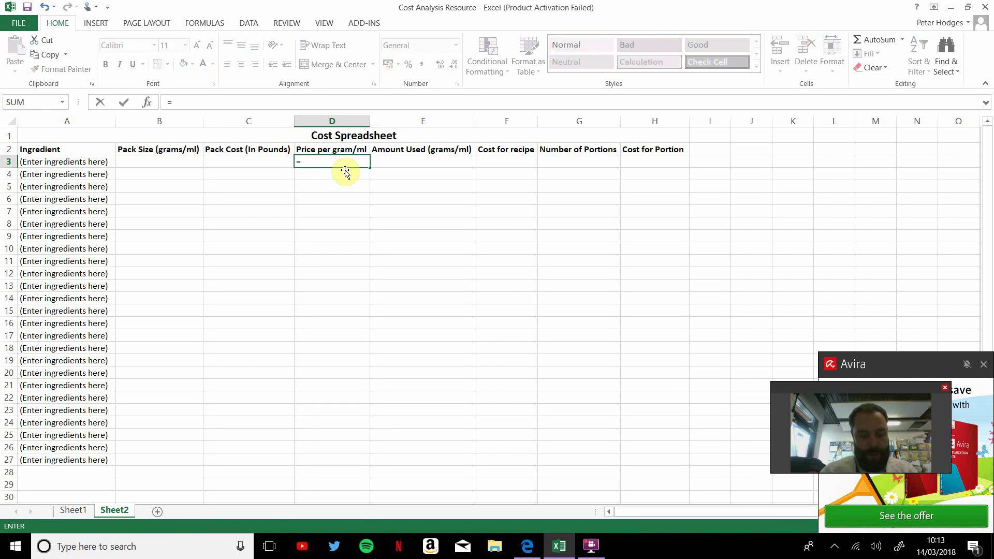
type("c3")
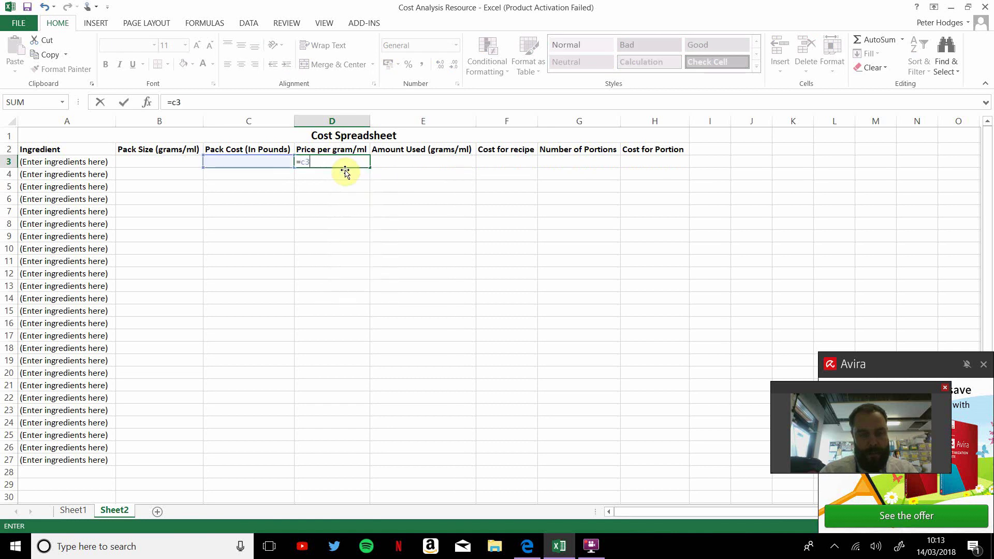
type("/b3")
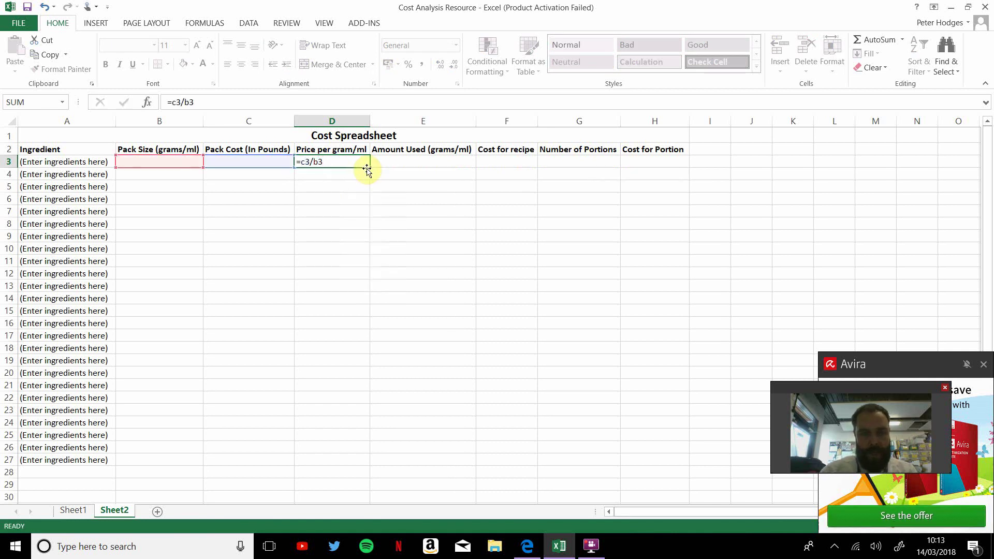
key("ctrl+Return")
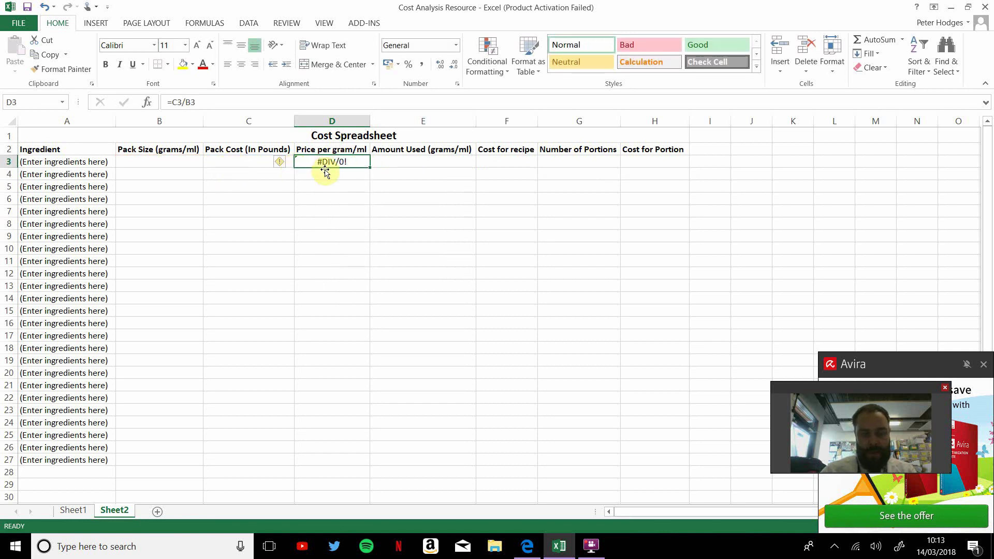
key("Delete")
type("=")
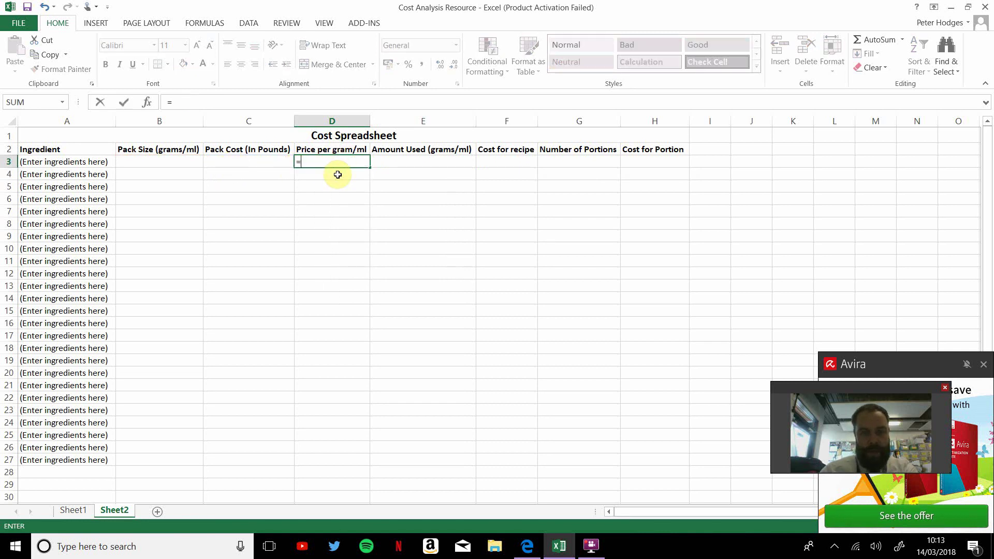
left_click(220, 164)
type("/")
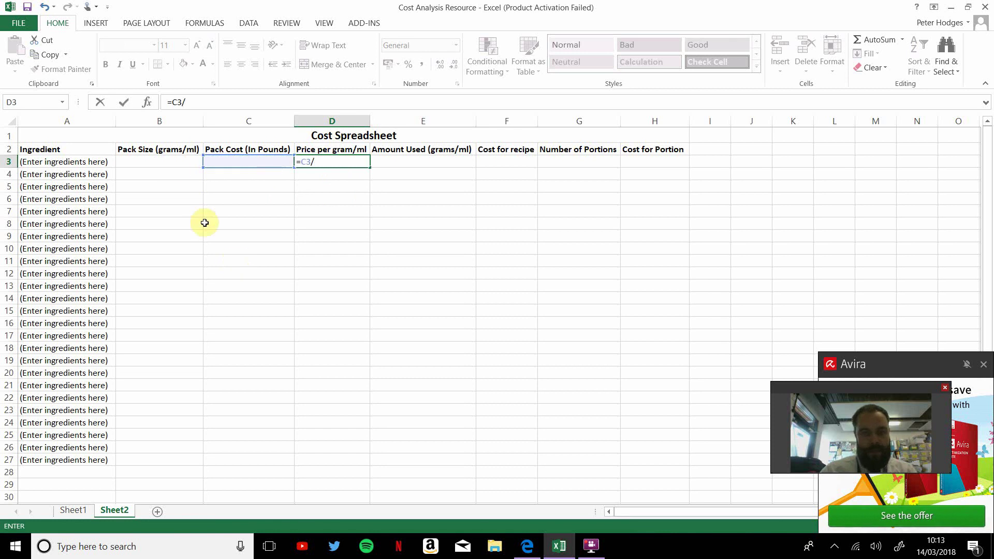
left_click(173, 164)
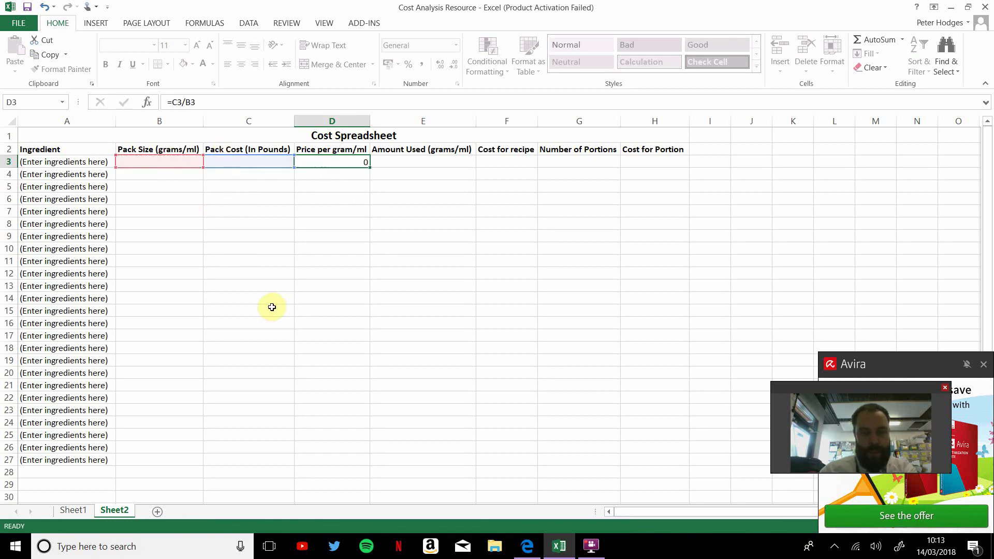
left_click(354, 160)
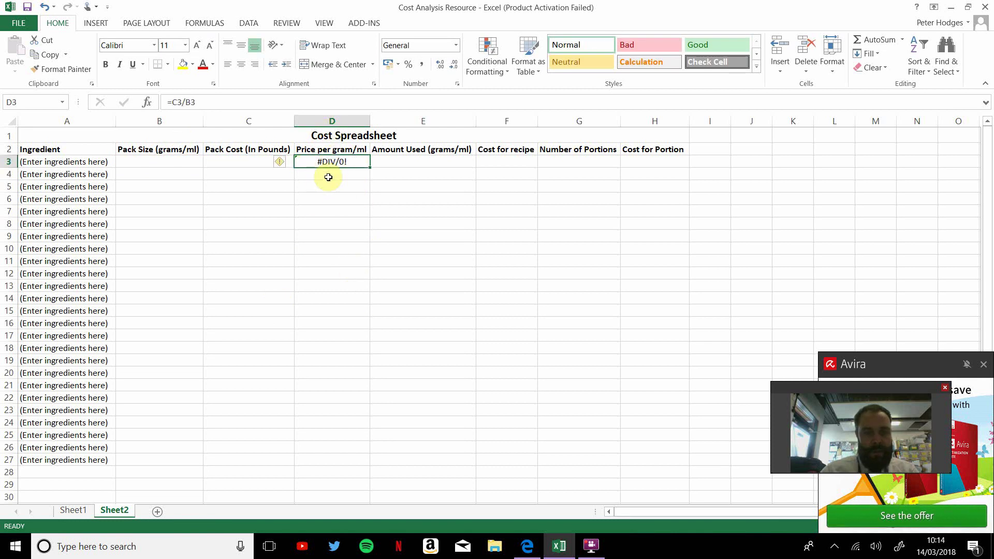
Step: Enter test values 100 in B3 and 1 in C3
left_click(143, 161)
left_click(230, 165)
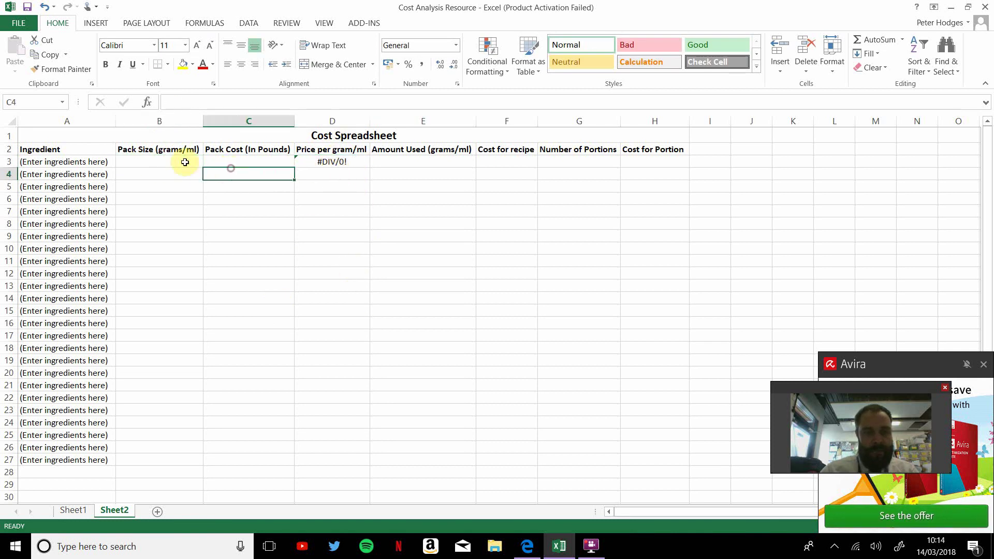
left_click(181, 161)
left_click(210, 162)
left_click(182, 160)
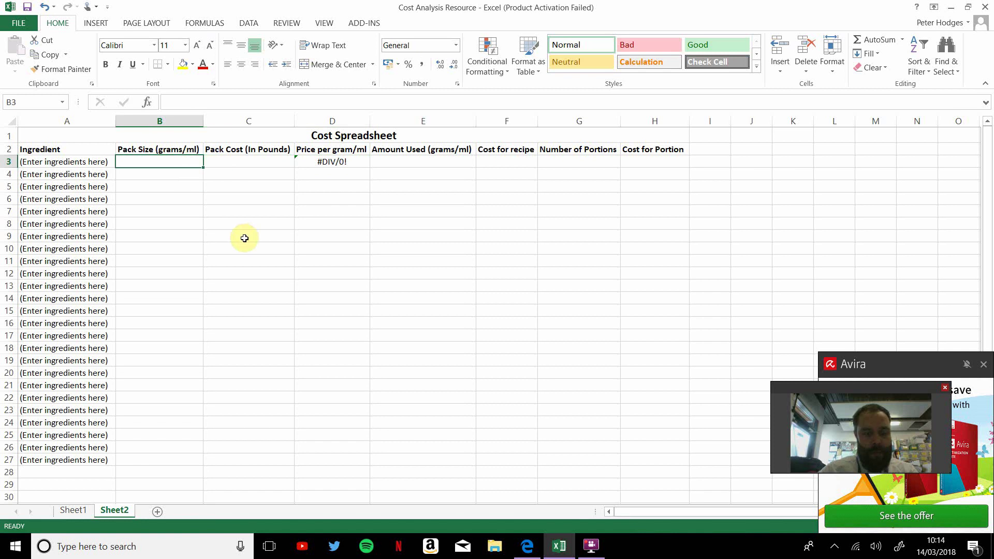
type("100")
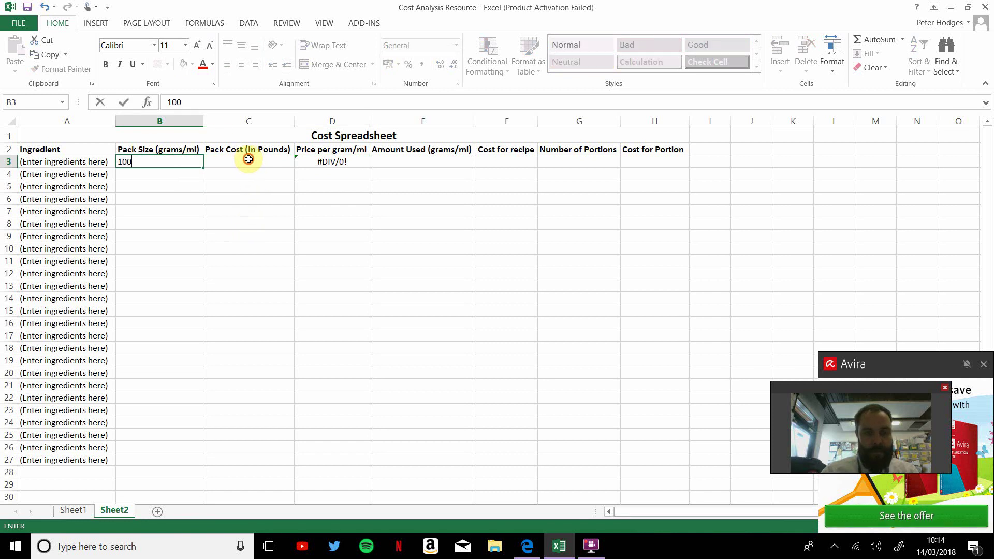
left_click(249, 160)
type("1")
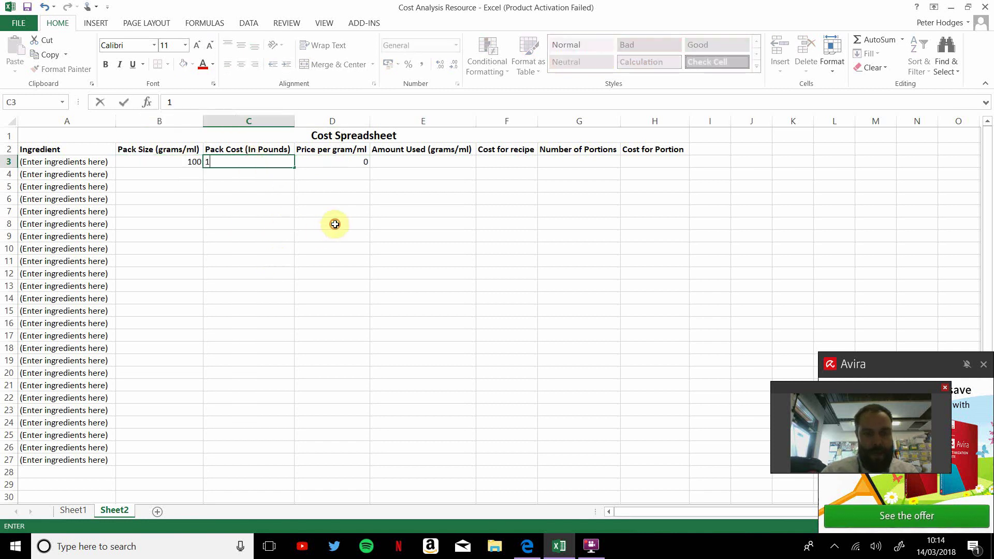
left_click(333, 222)
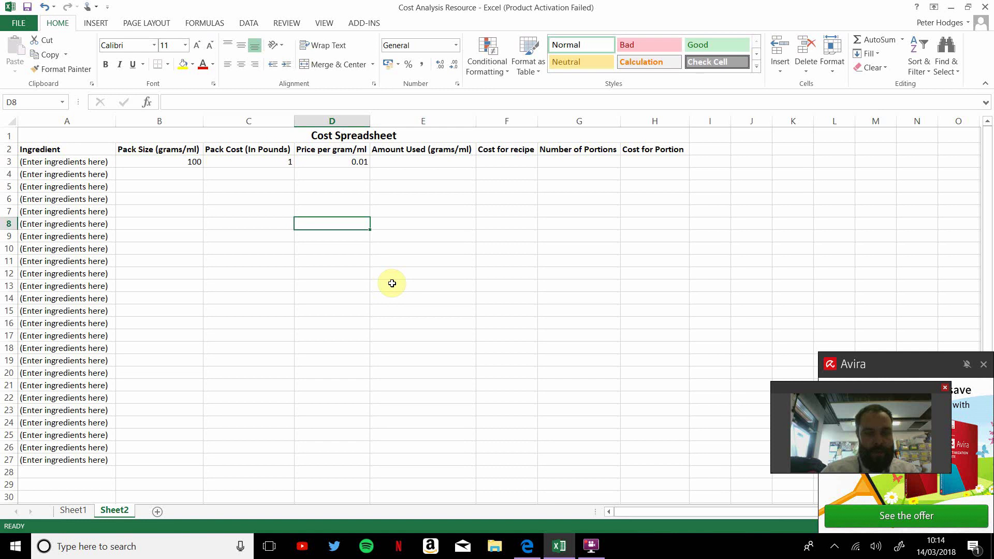
left_click(361, 163)
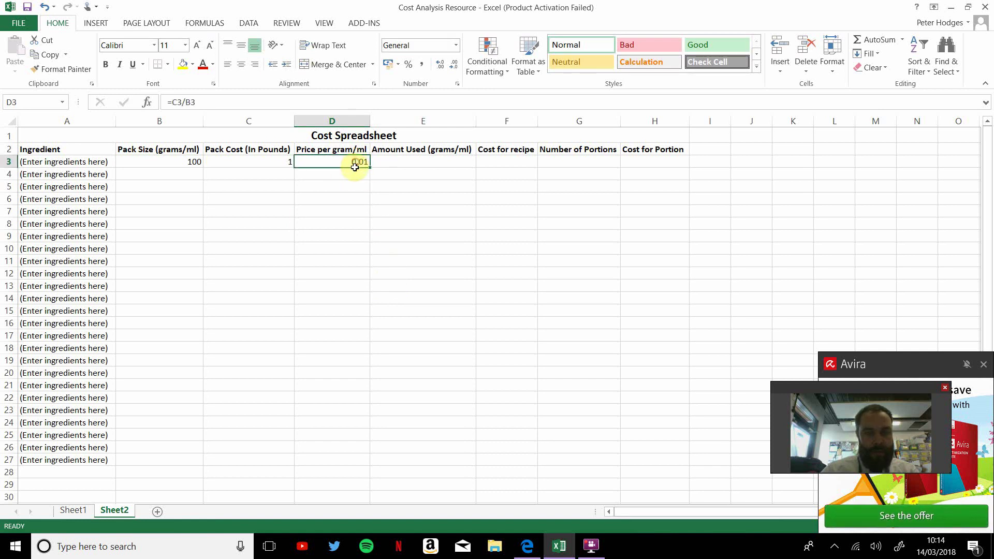
Step: Format D3:D27 as currency with 4 decimal places
left_click_drag(356, 162, 358, 464)
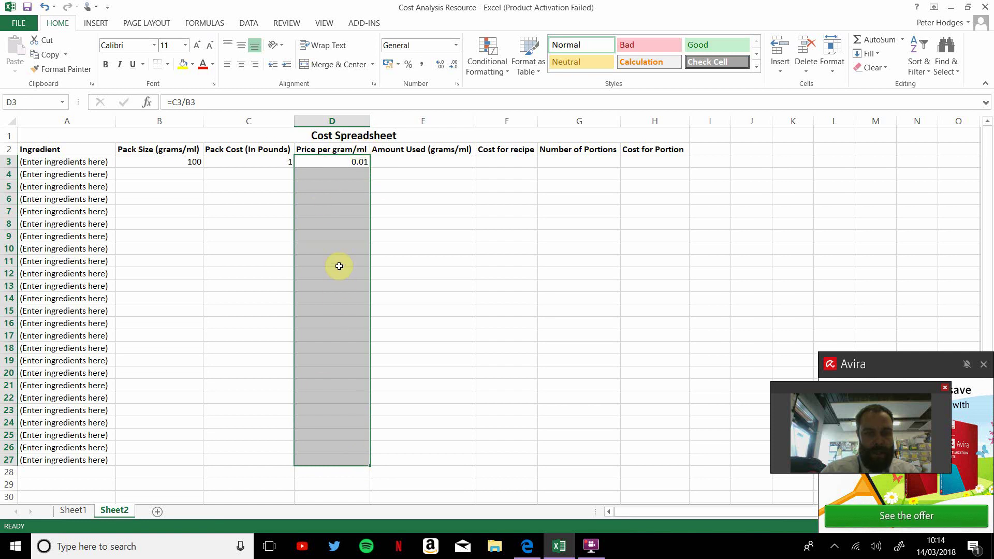
right_click(340, 212)
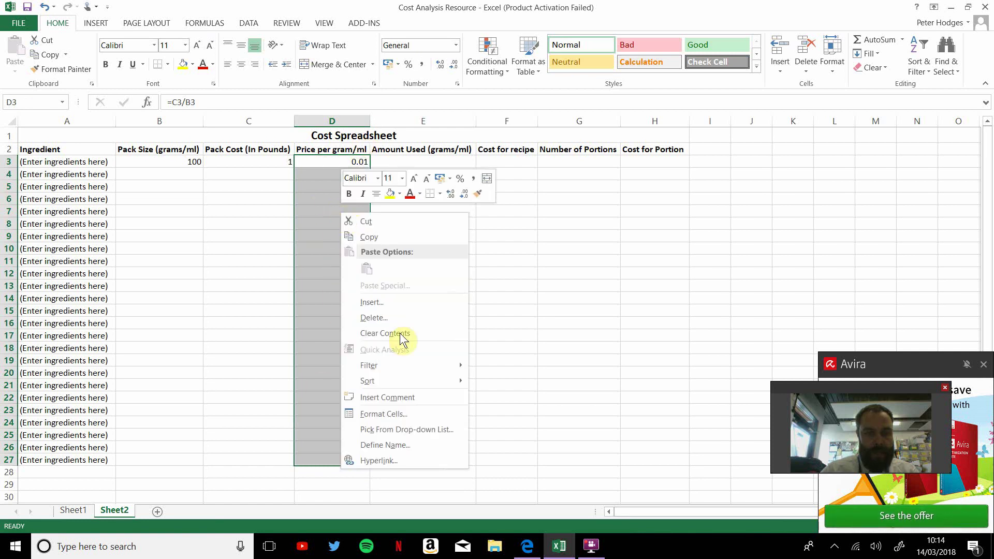
left_click(402, 414)
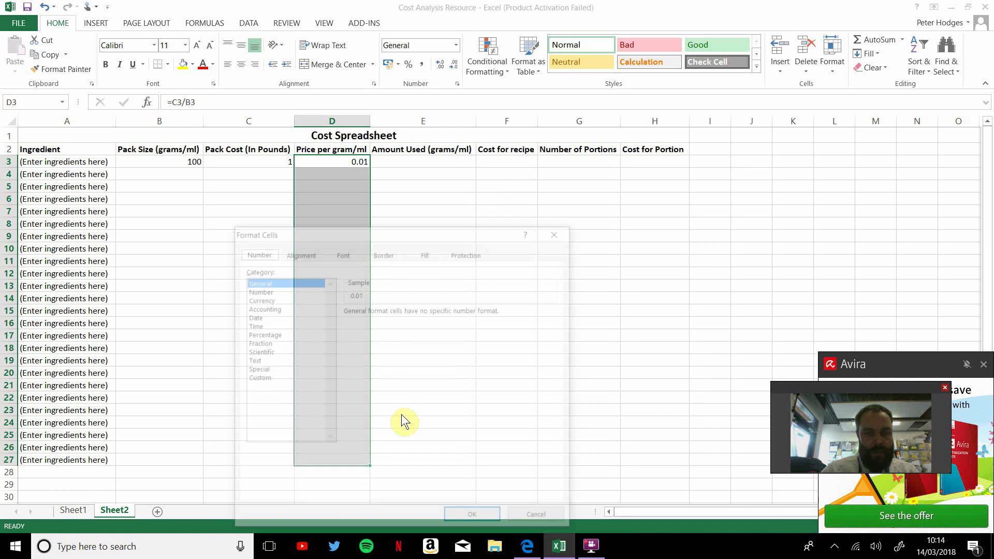
left_click_drag(324, 231, 362, 148)
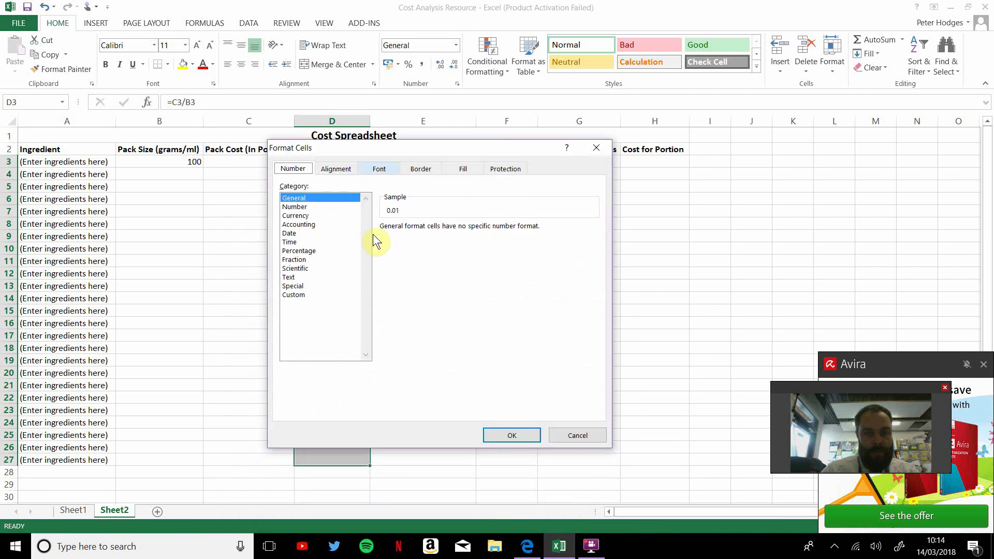
left_click(297, 216)
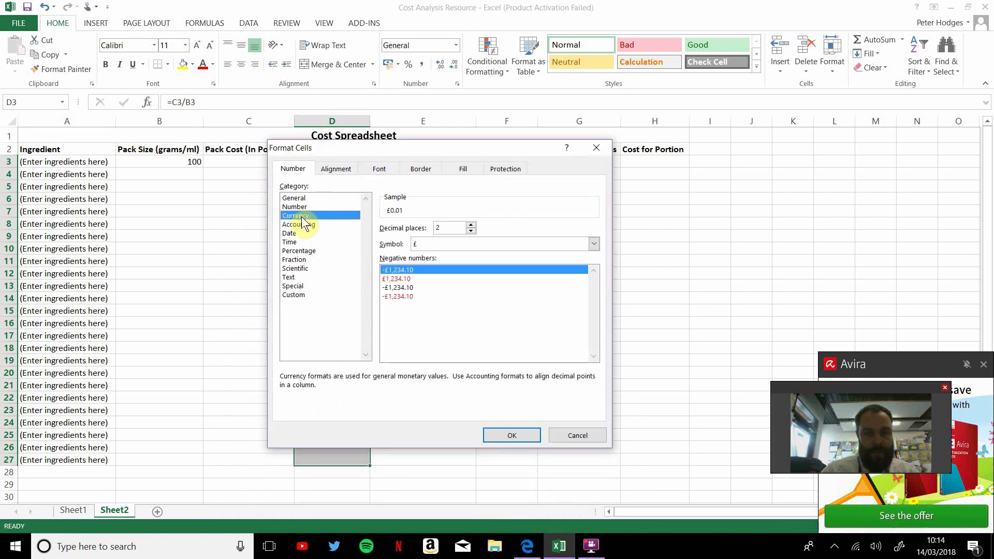
left_click(471, 225)
left_click(470, 225)
left_click(512, 435)
left_click(383, 180)
key("Up")
key("Left")
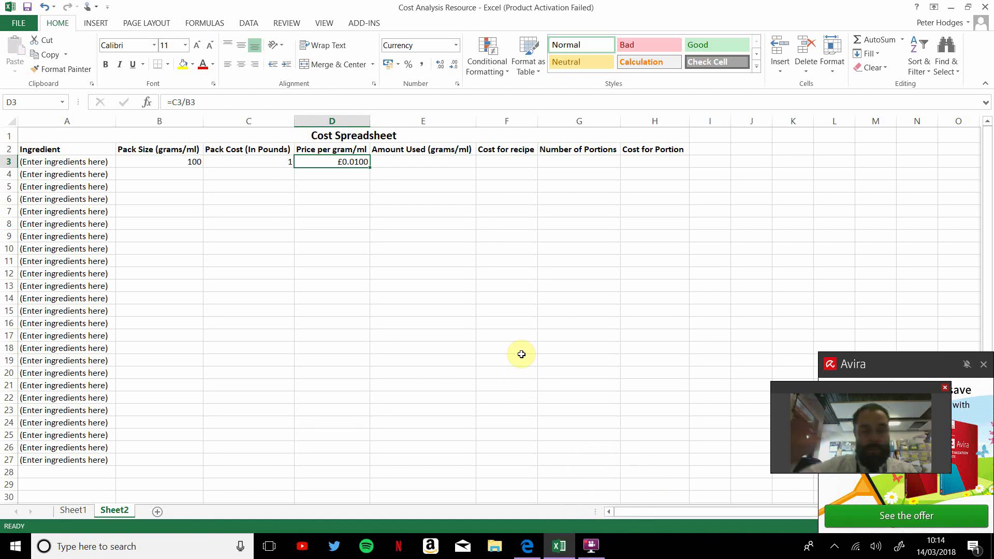
Step: Enter 300 as the amount used in E3
left_click(417, 163)
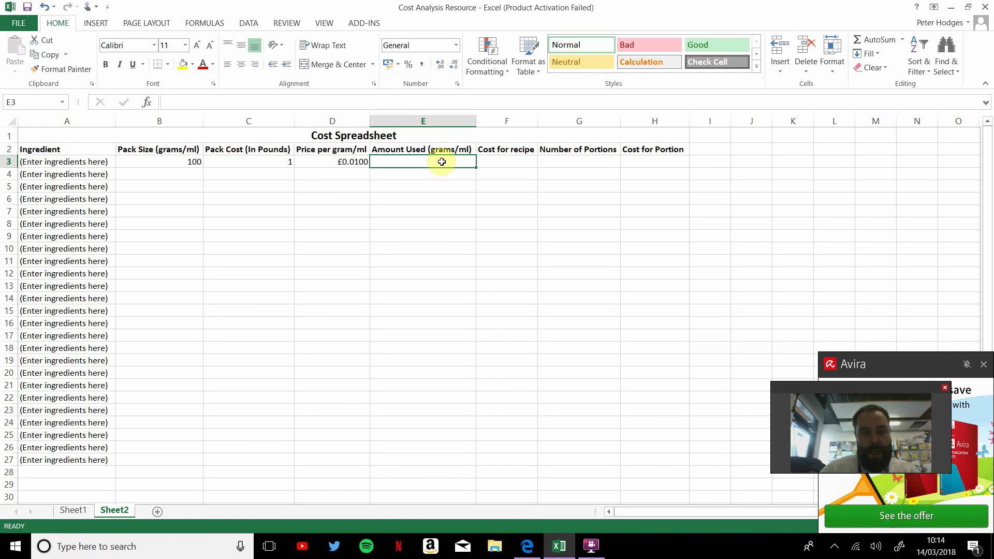
type("300")
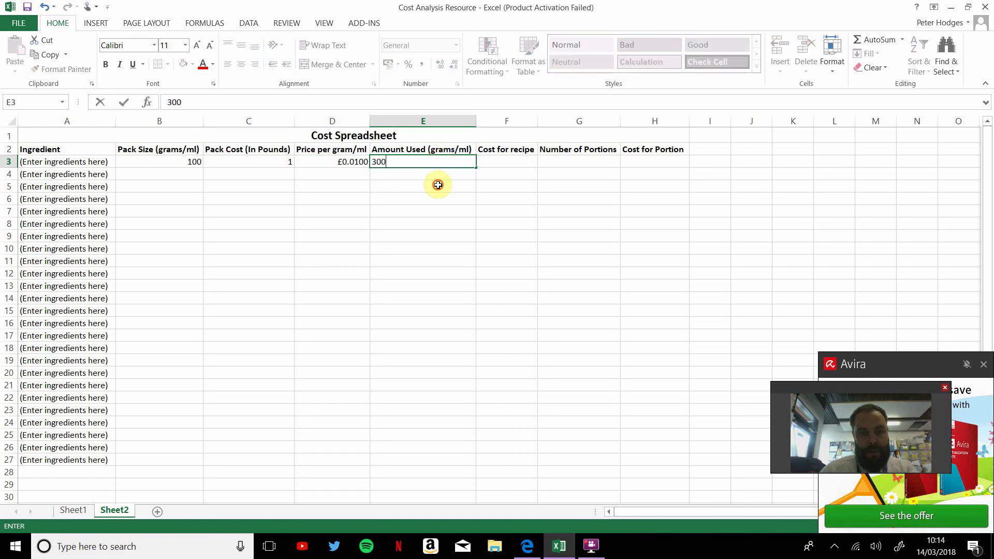
left_click(438, 185)
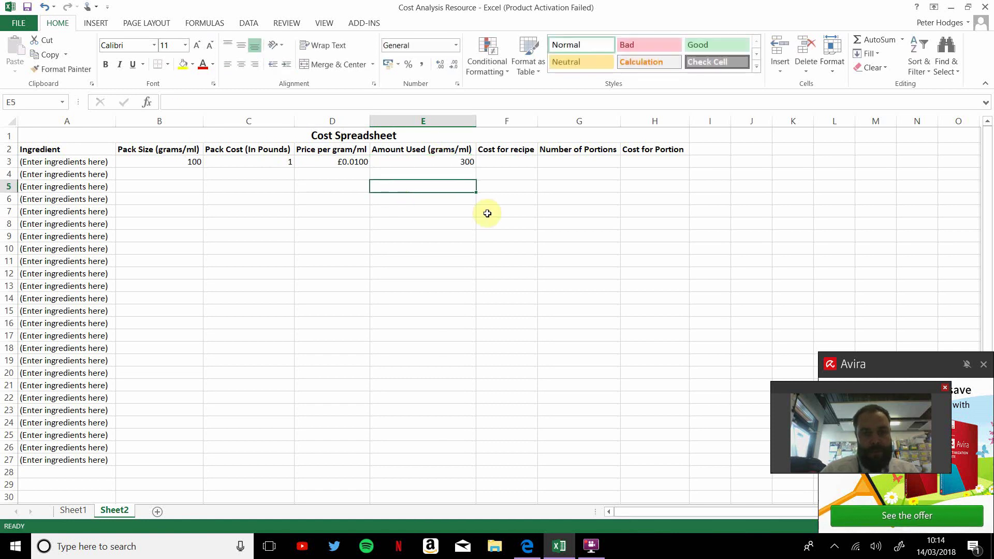
Step: Check Sheet1's recipe cost formula, then enter =D3*E3 in Sheet2's F3
left_click(507, 161)
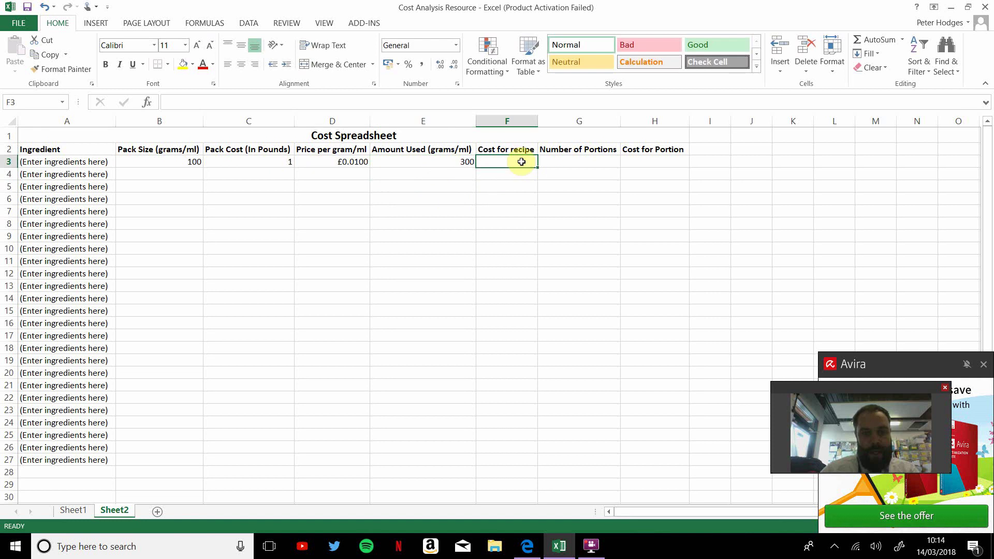
left_click(75, 511)
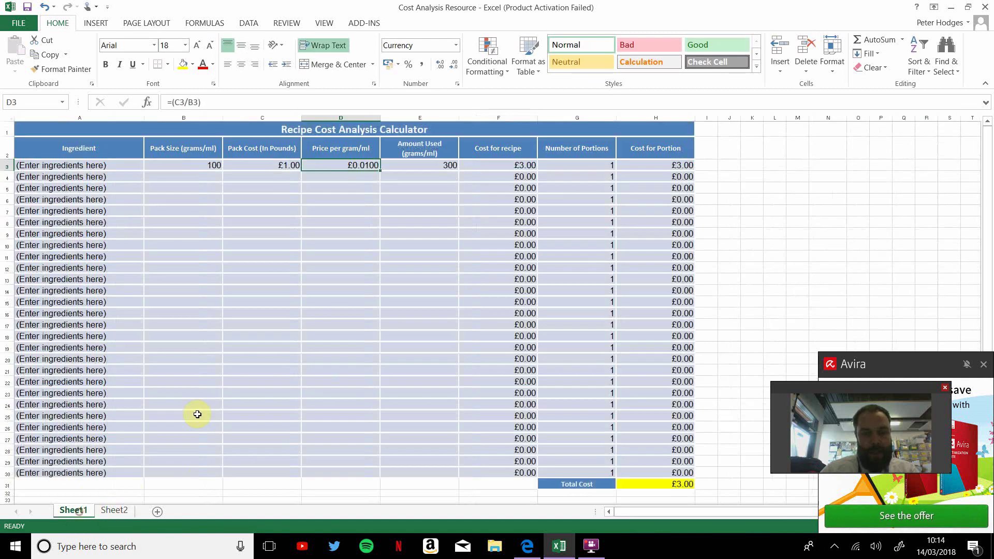
left_click(516, 165)
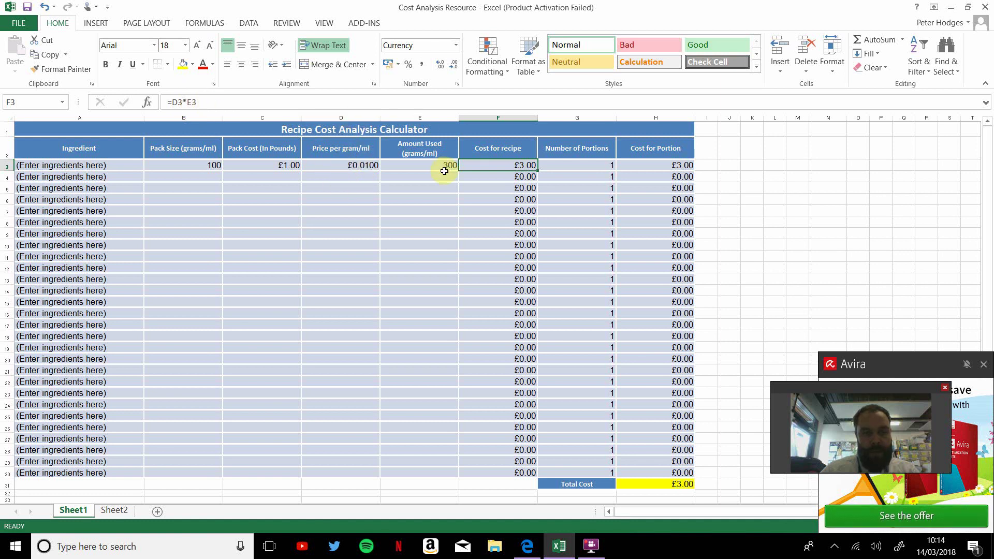
left_click(113, 511)
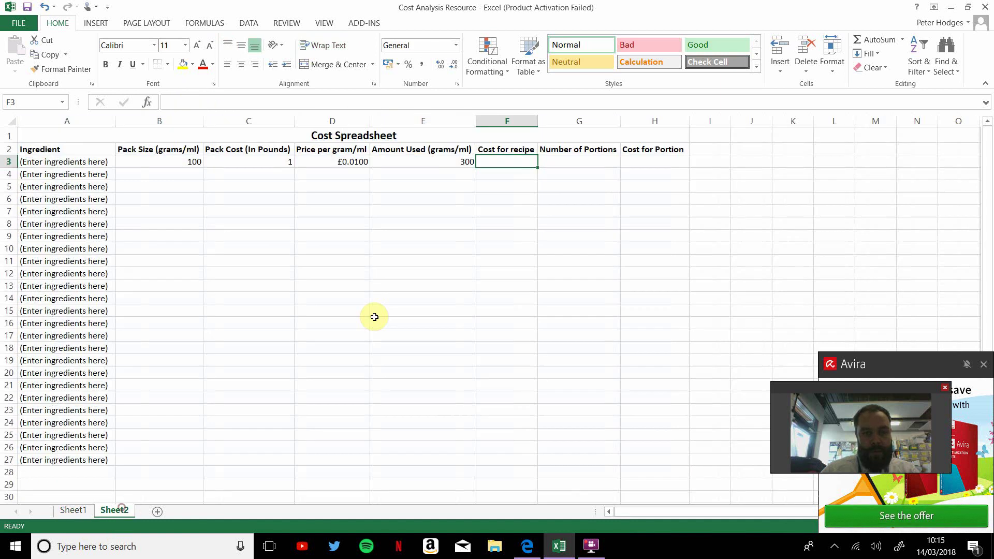
type("=d3")
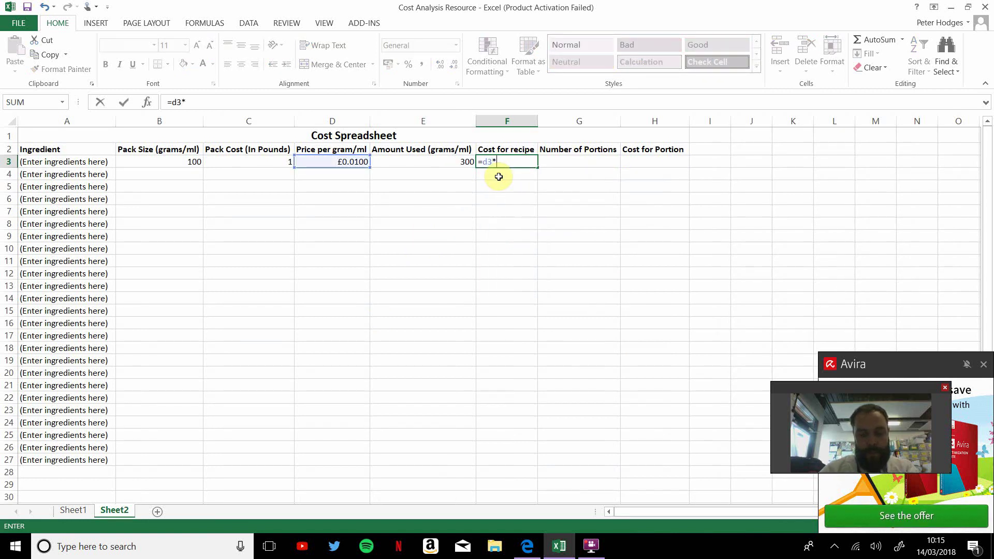
type("*e3")
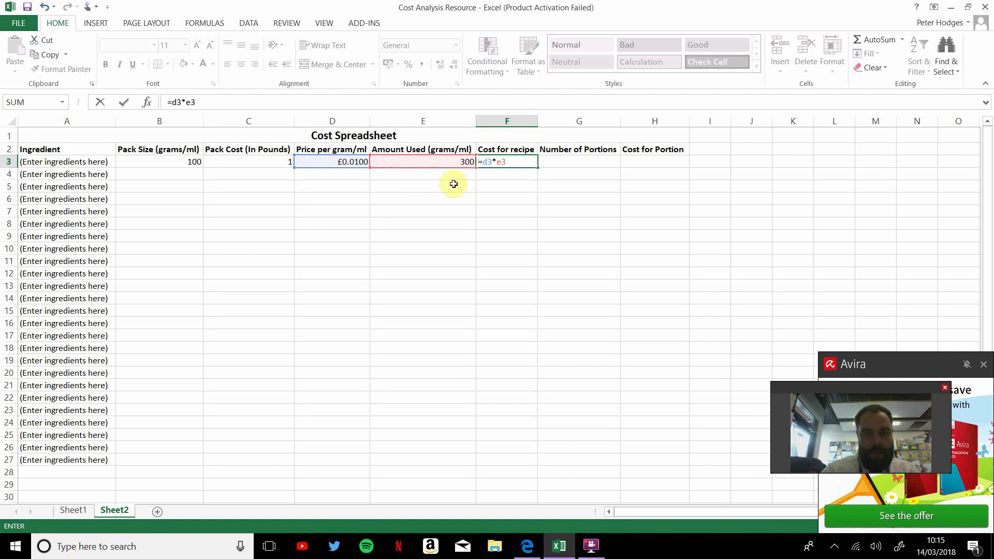
key("Return")
left_click(528, 162)
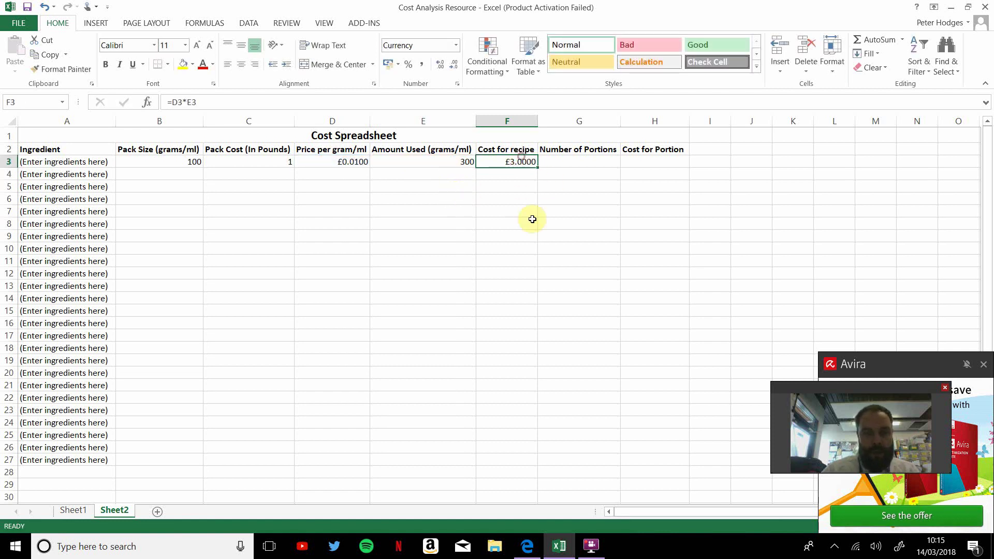
Step: Enter 2 portions in G3 and the formula =F3/G3 in H3
left_click(572, 163)
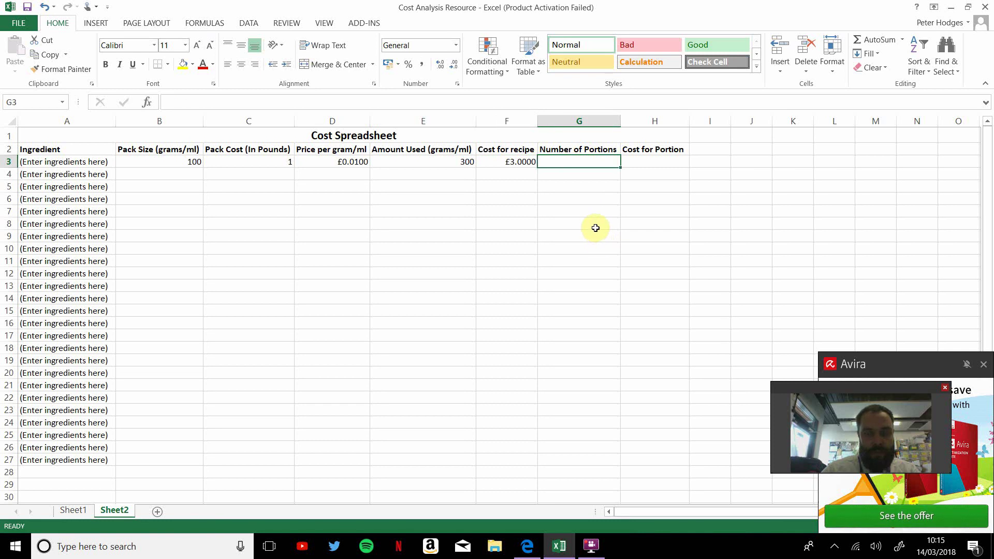
type("2")
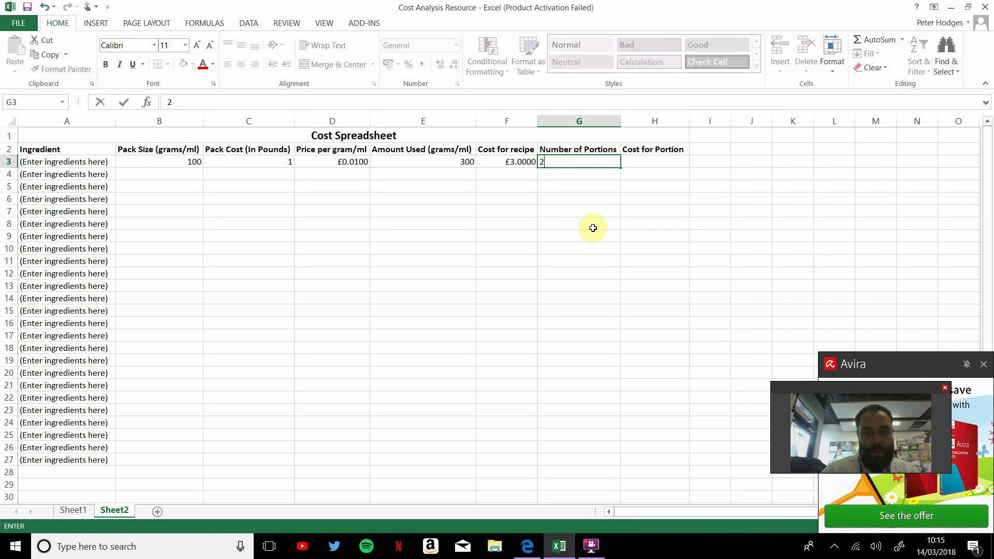
left_click(647, 164)
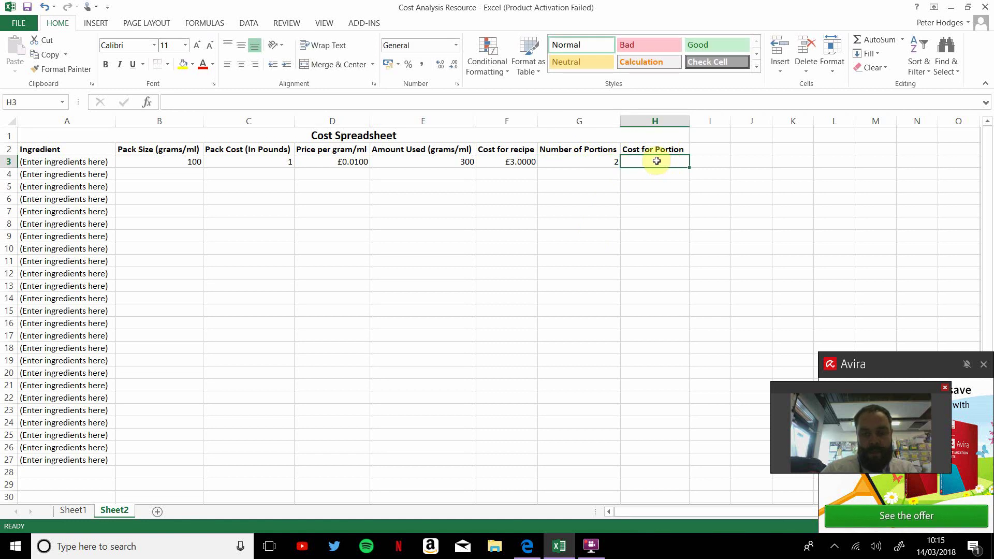
type("=")
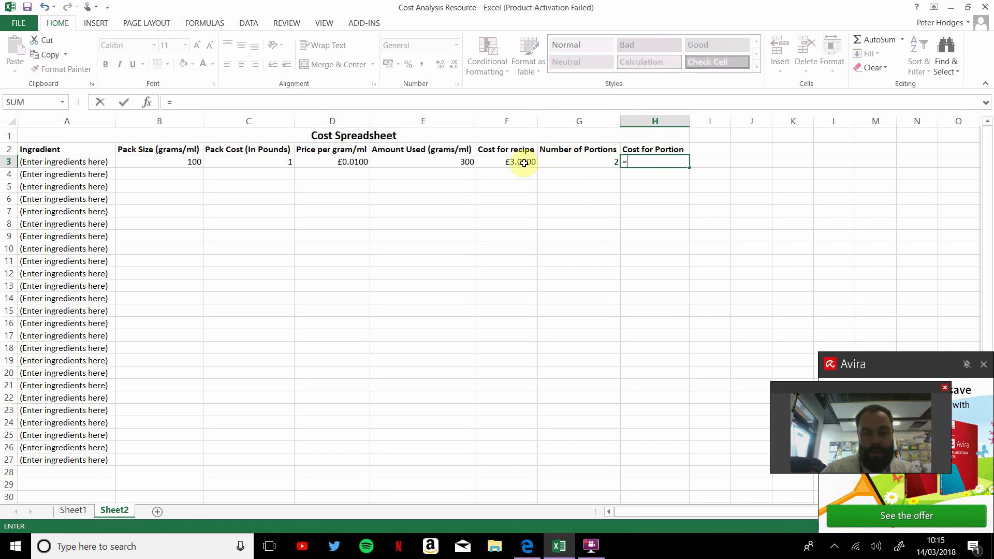
left_click(525, 162)
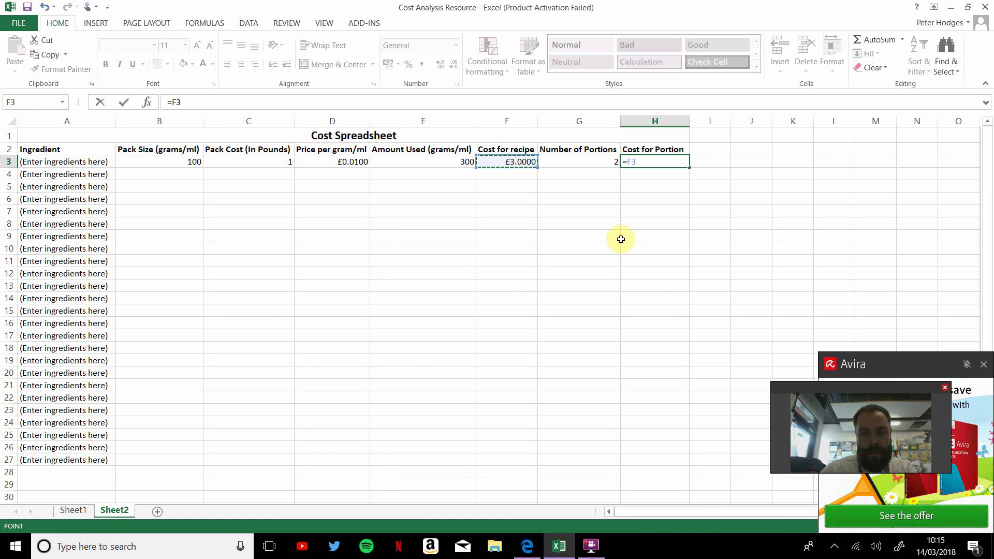
type("*")
left_click(586, 162)
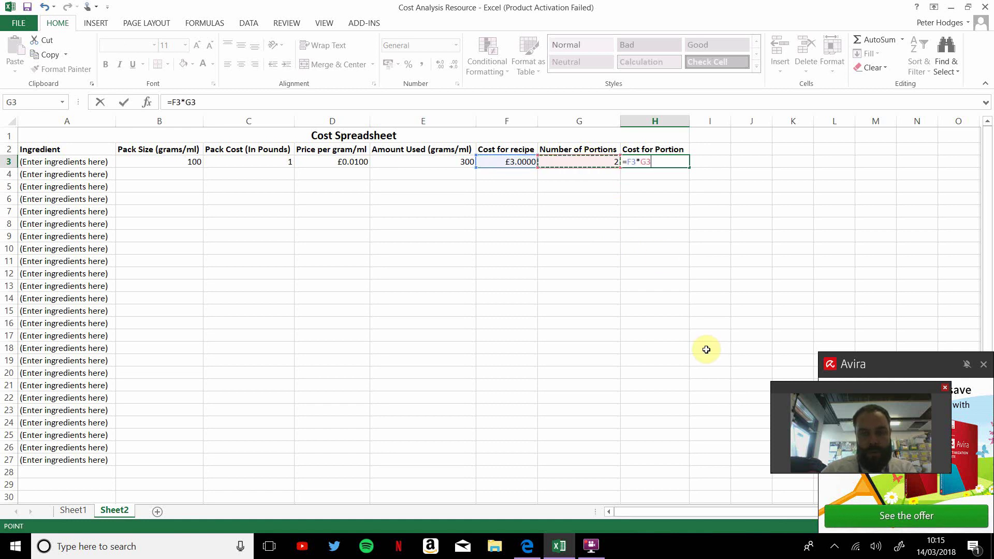
key("BackSpace")
key("BackSpace")
key("BackSpace")
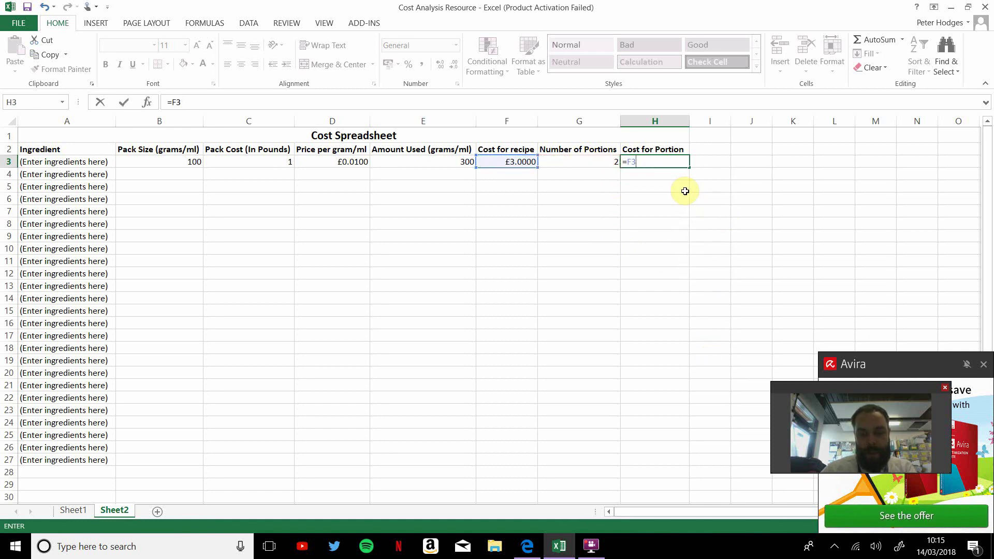
type("/")
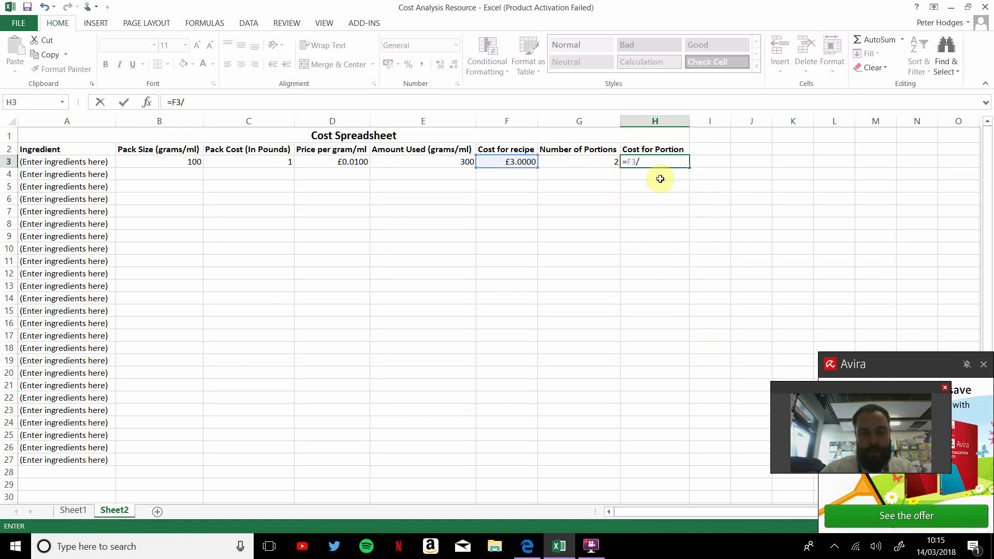
left_click(594, 163)
key("Return")
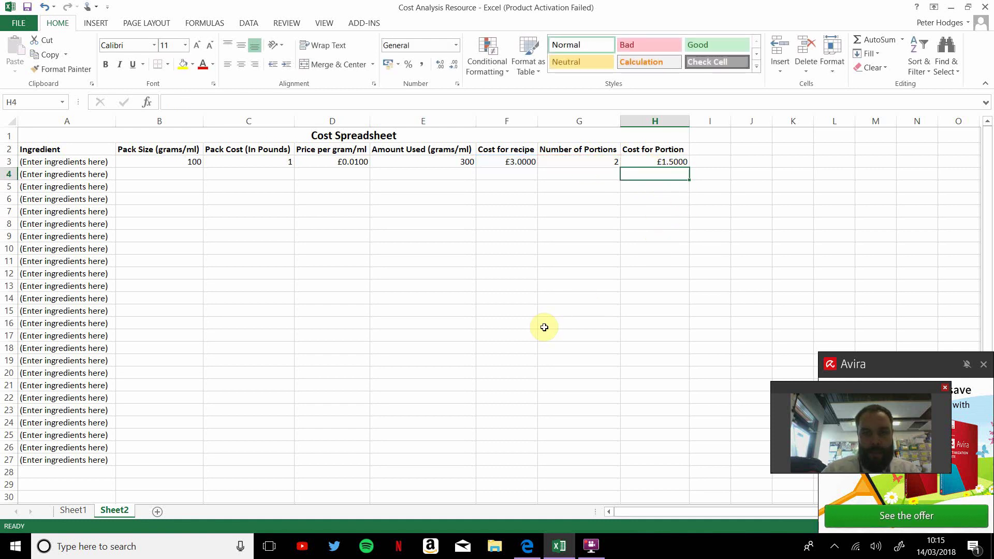
Step: Enter =SUM(F3:F27) in F28 to total the Cost for recipe column
left_click(506, 149)
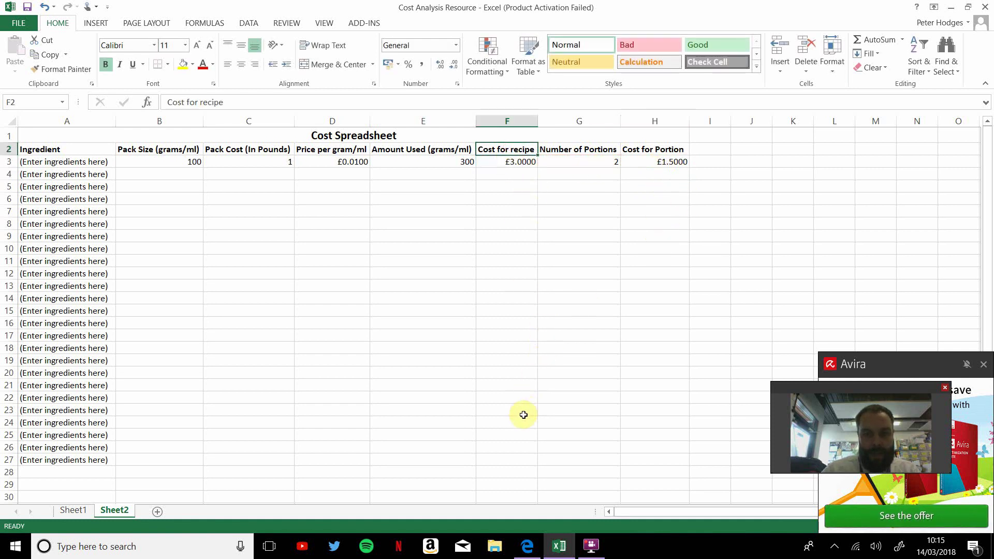
left_click(513, 449)
left_click(516, 461)
left_click(512, 473)
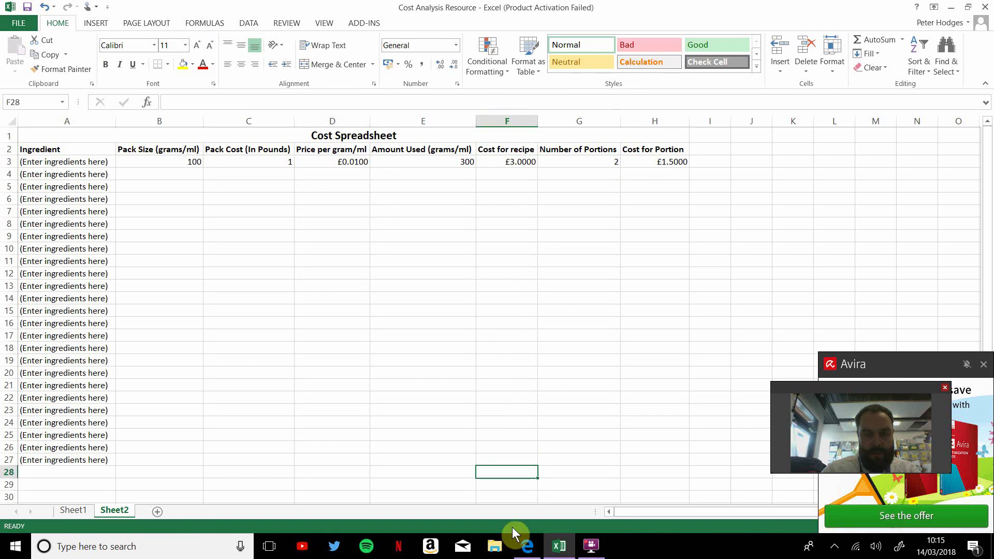
type("=")
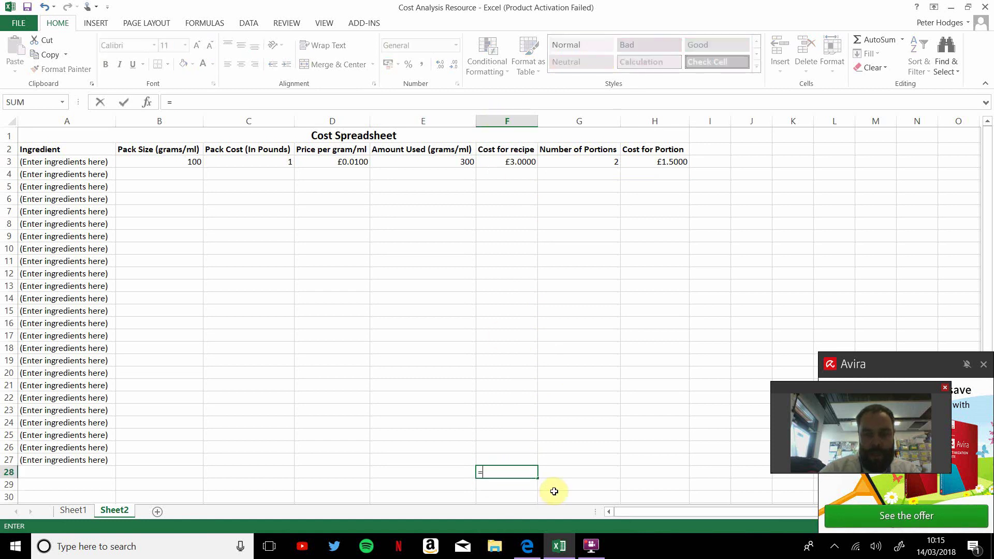
type("sum(")
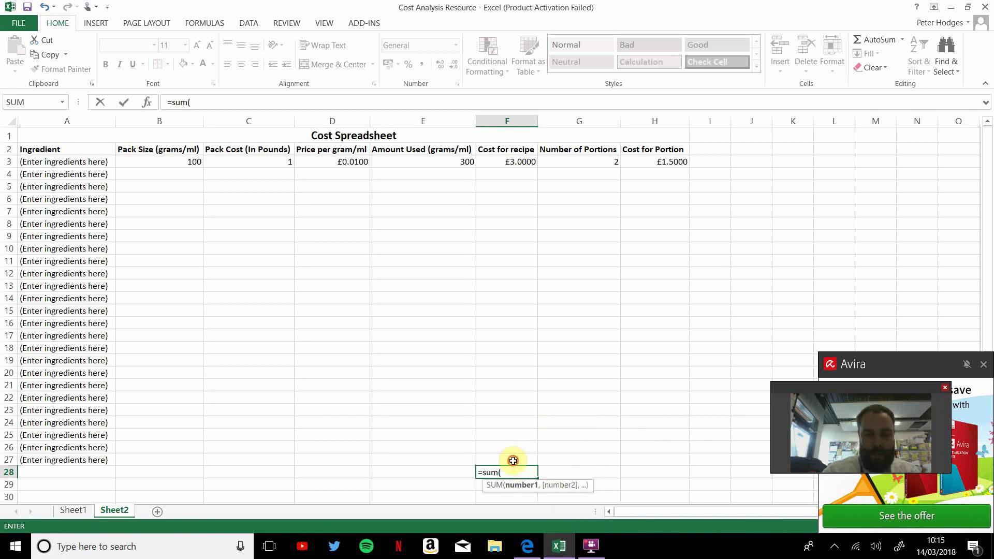
left_click_drag(513, 460, 502, 164)
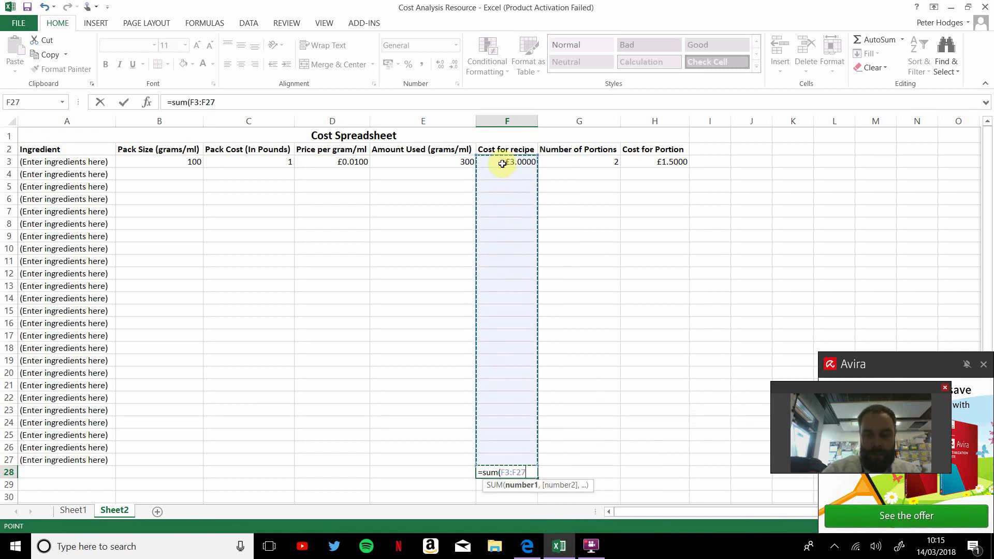
type(")")
key("Return")
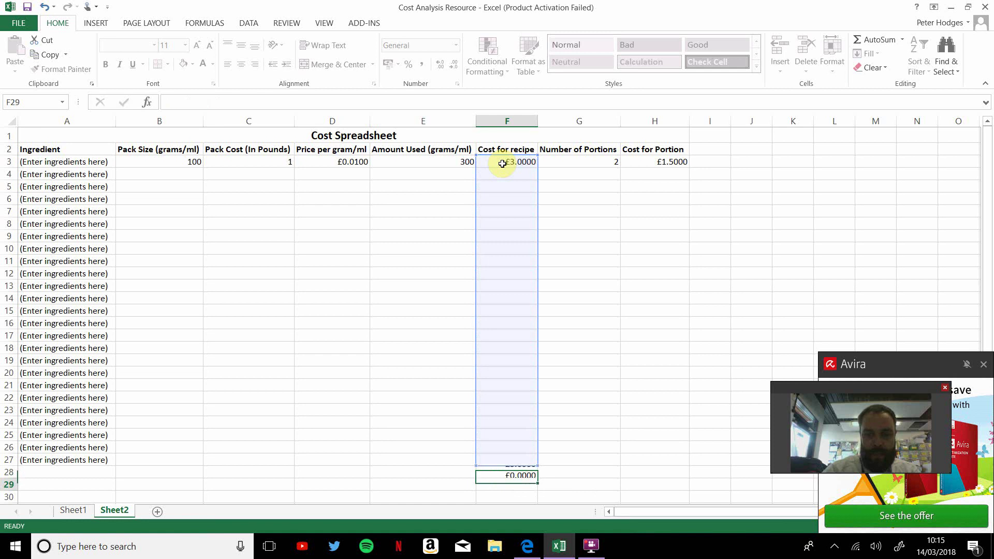
Step: Enter test values 1, 2, 3, 4 and 55 into F4:F8 so the total shows £68.0000
left_click(491, 175)
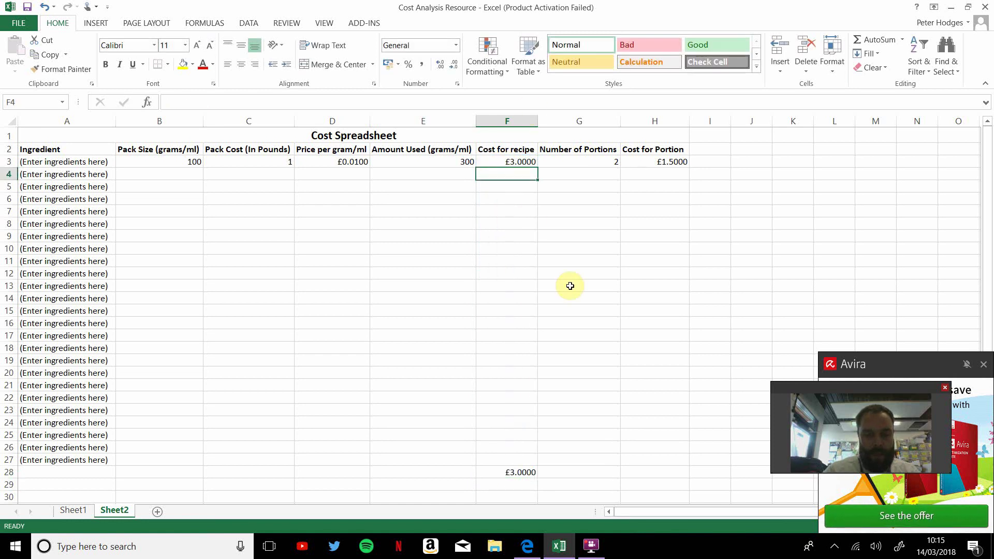
type("10")
key("BackSpace")
key("Return")
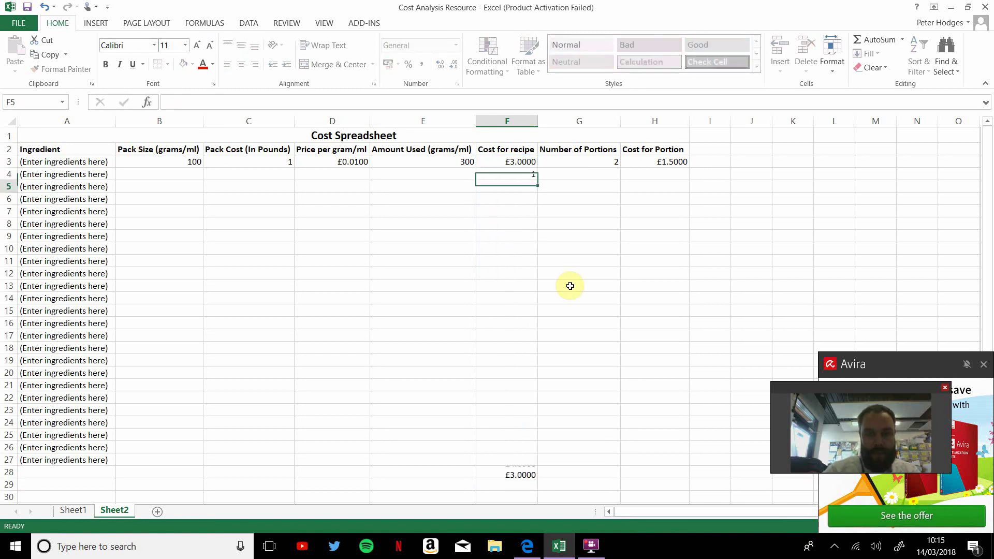
type("2")
key("Return")
type("3")
key("Return")
type("4")
key("ctrl+Return")
key("Return")
type("55")
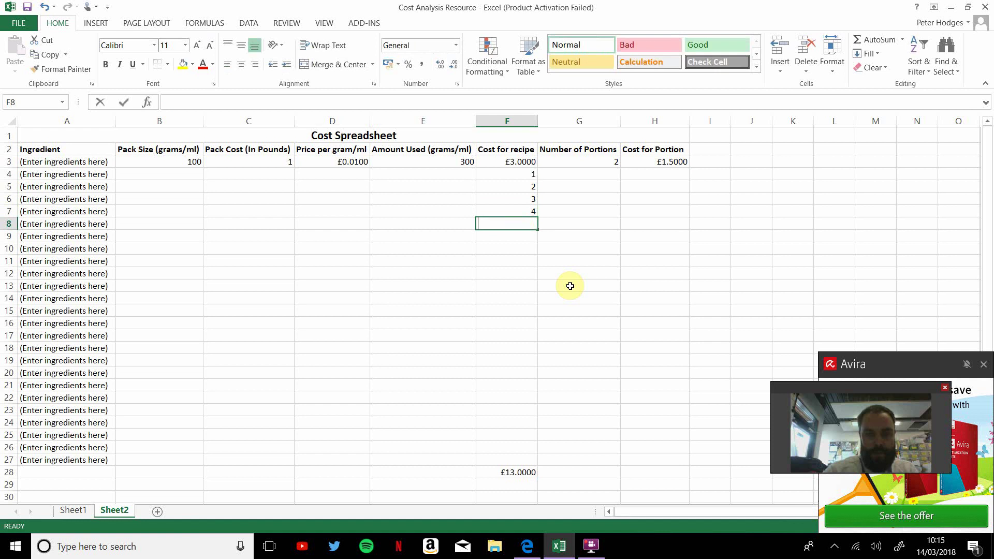
key("Return")
Step: Check the F28 total and select the F4:F8 test values
left_click(519, 466)
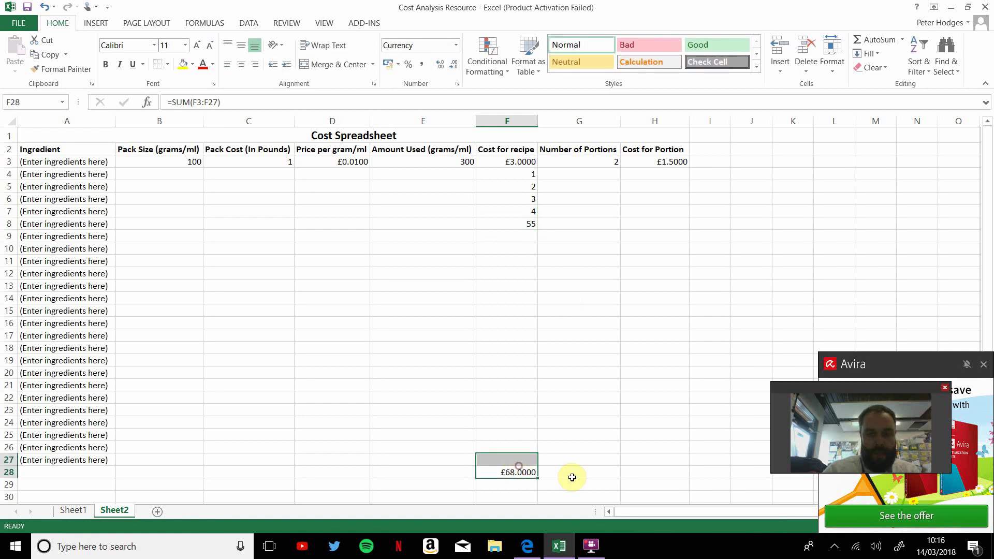
left_click(572, 368)
left_click(529, 219)
left_click_drag(528, 179, 528, 221)
left_click(589, 259)
Step: Try filling the F3 recipe cost formula down to rows 26 and 27, then undo it
left_click(523, 164)
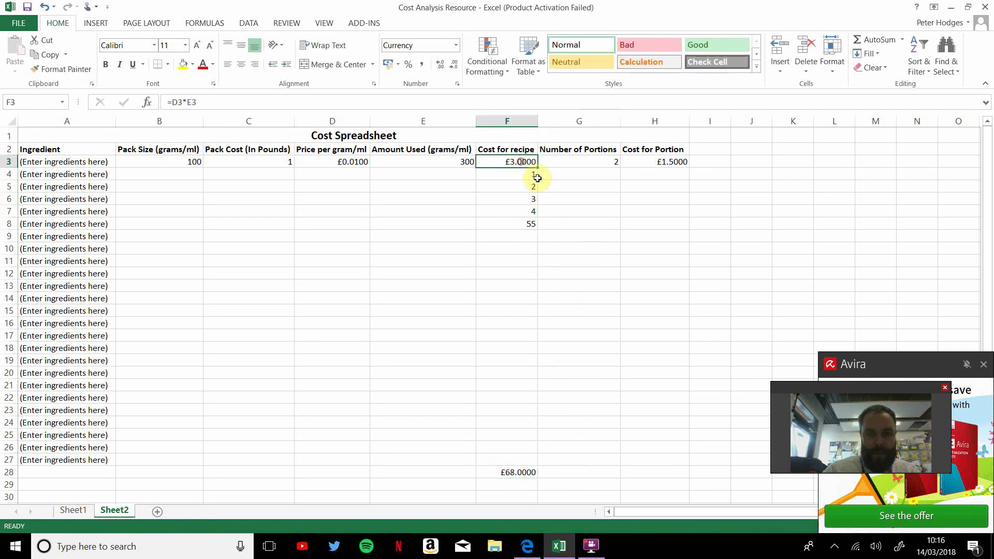
left_click_drag(539, 167, 539, 452)
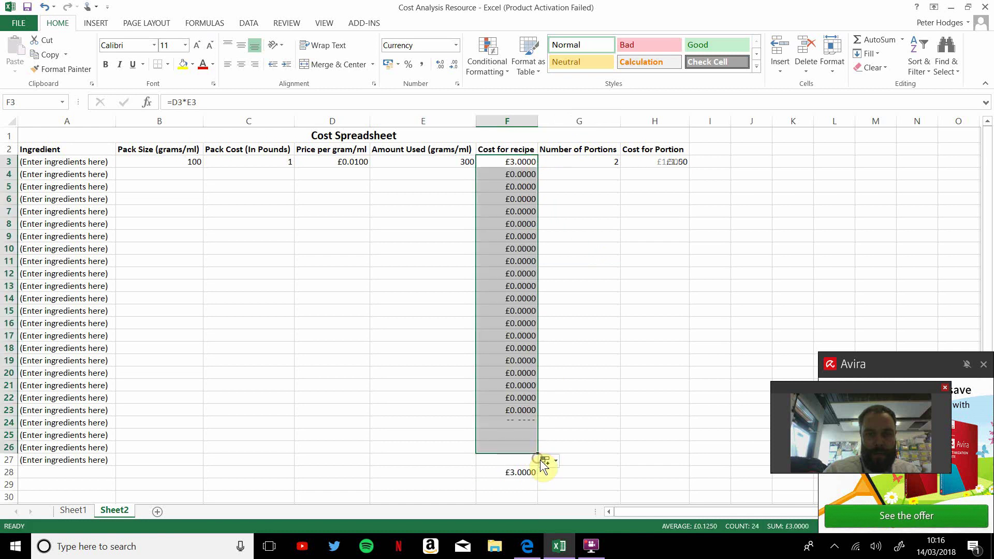
key("ctrl+z")
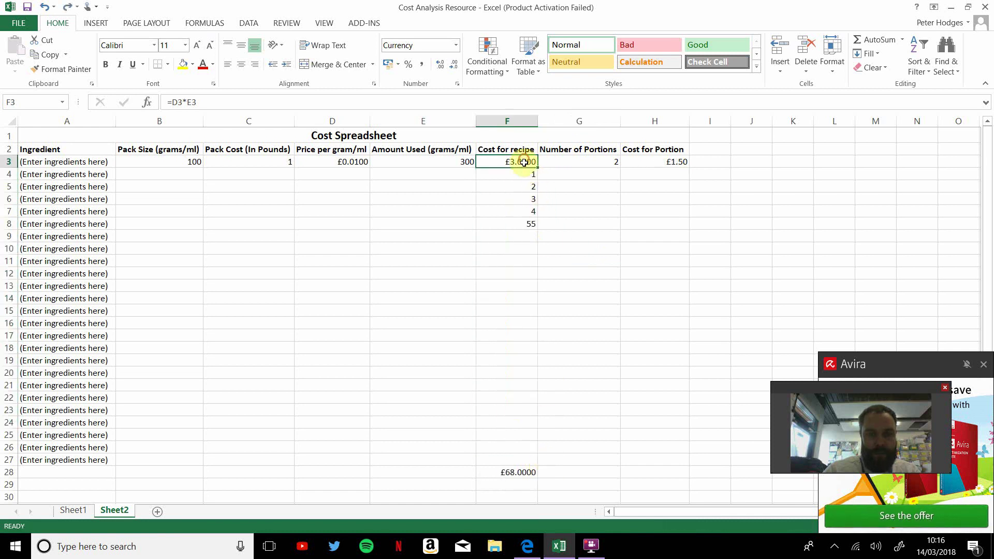
left_click_drag(539, 167, 535, 463)
key("ctrl+z")
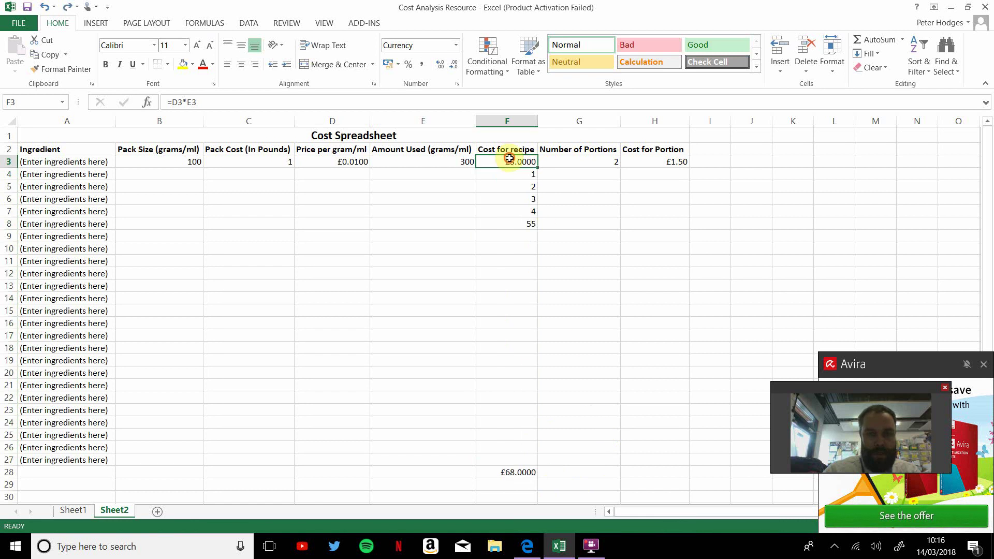
Step: Format F3:F27 as currency with four decimal places
left_click_drag(507, 162, 501, 459)
right_click(511, 329)
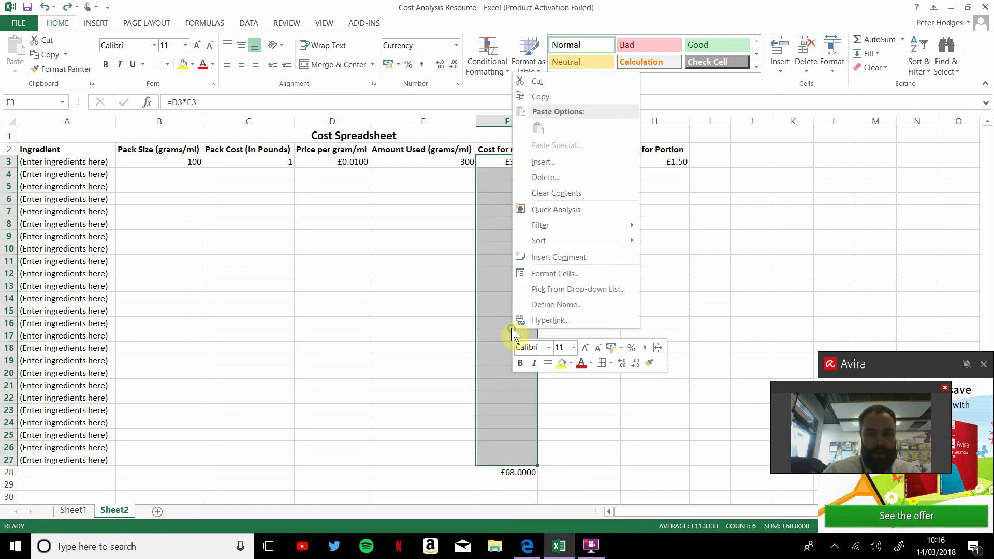
left_click(562, 274)
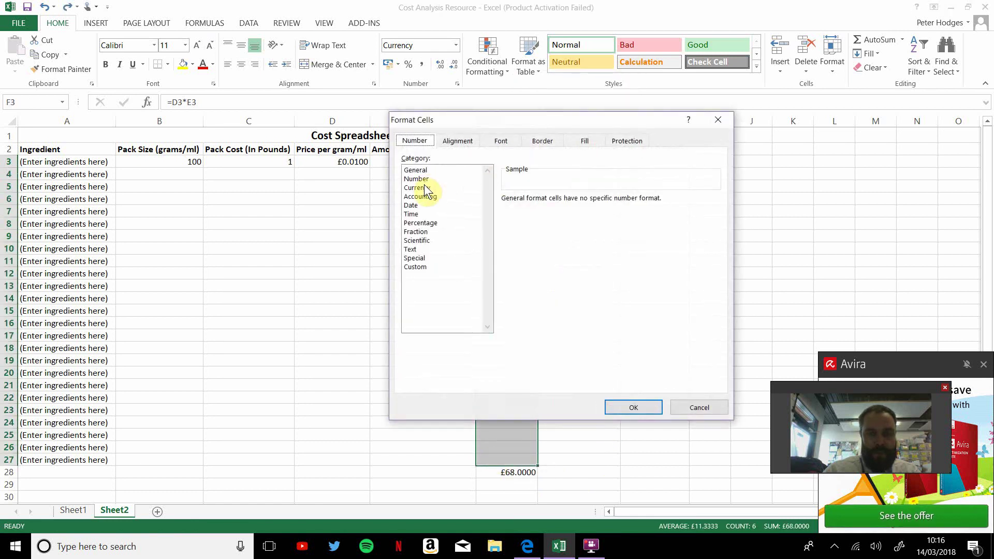
left_click(424, 188)
left_click(592, 197)
left_click(593, 197)
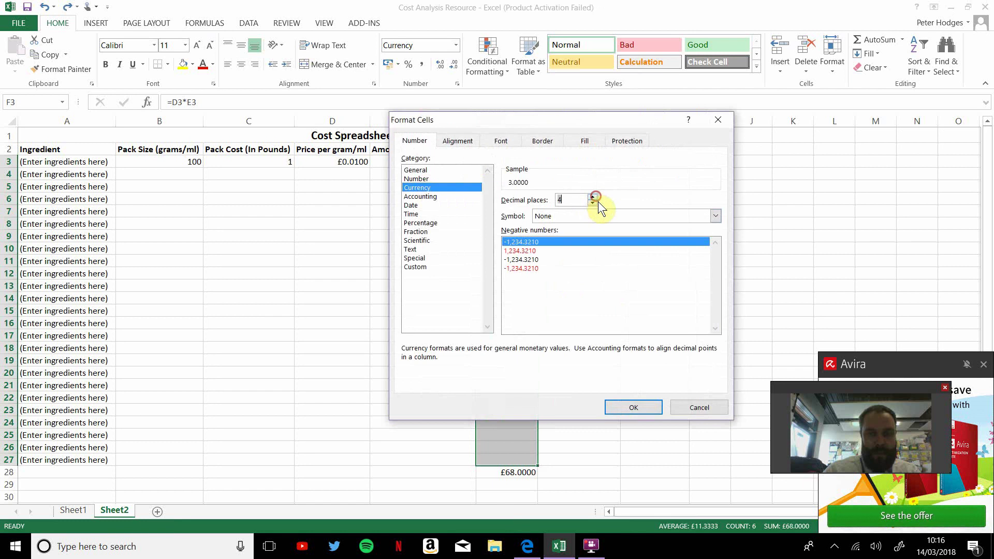
left_click(634, 407)
left_click(612, 387)
Step: Reapply the £ currency format to the F3:F27 recipe costs
left_click(517, 173)
left_click_drag(518, 169, 526, 247)
left_click_drag(532, 313, 515, 461)
right_click(517, 364)
left_click(549, 309)
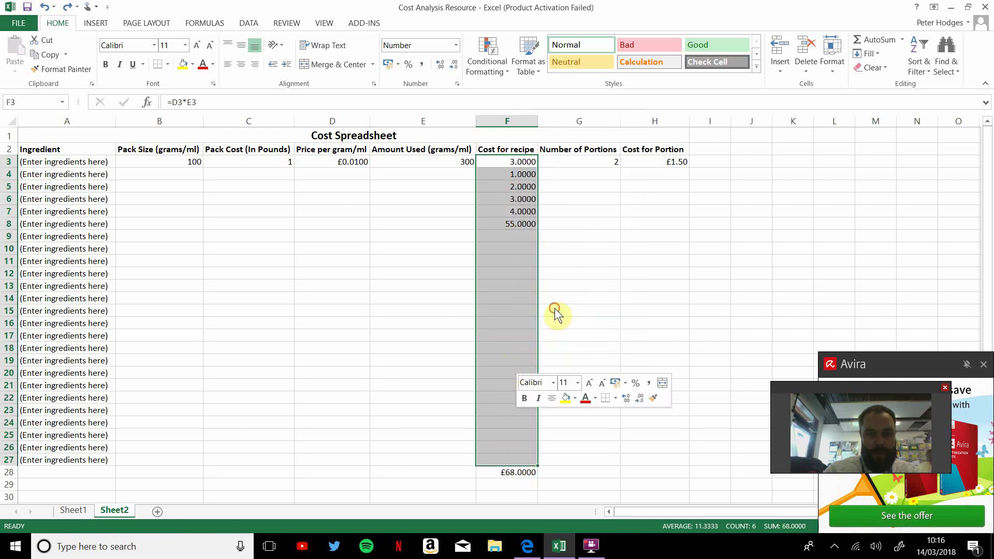
left_click(418, 221)
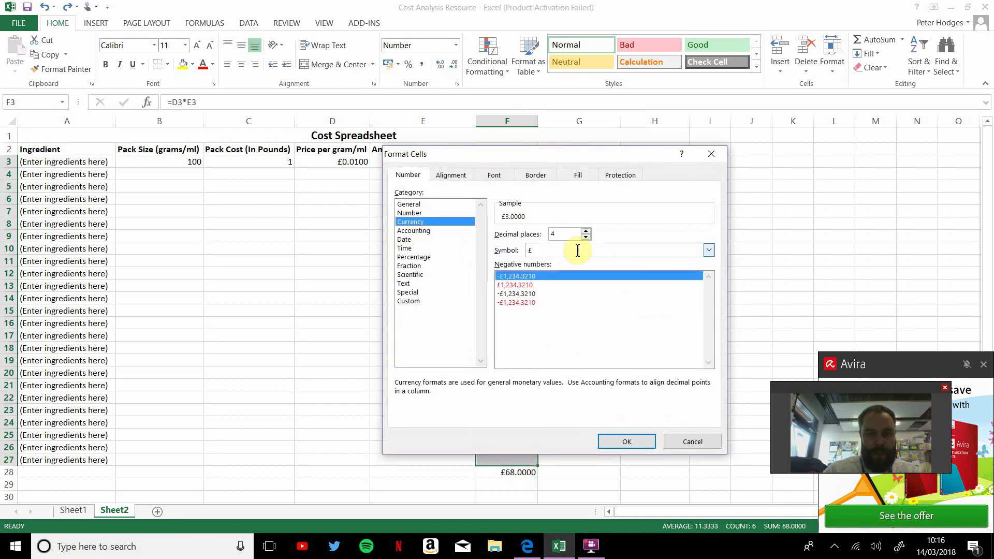
left_click(608, 442)
left_click(608, 333)
Step: Delete the F4:F8 test values, leaving the F28 total at £3.0000
left_click_drag(507, 249, 515, 174)
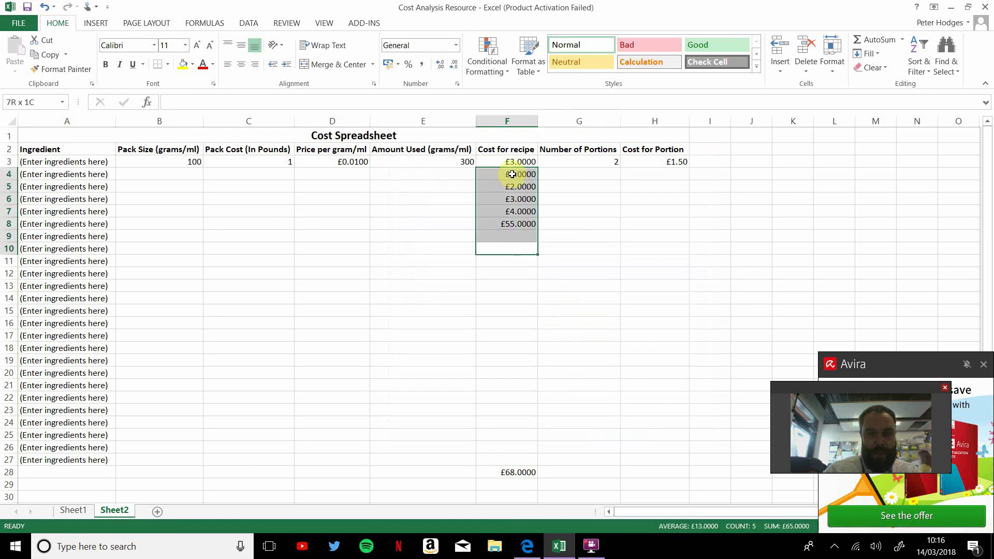
key("Delete")
left_click(594, 270)
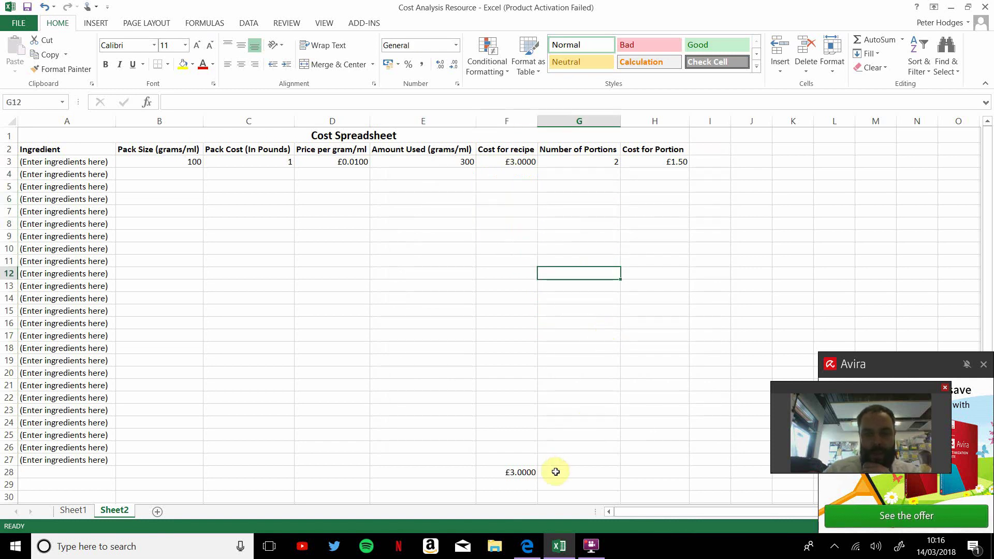
Step: Enter =SUM(H3:H27) in H28 to total the Cost for Portion column, giving £1.50
left_click(652, 472)
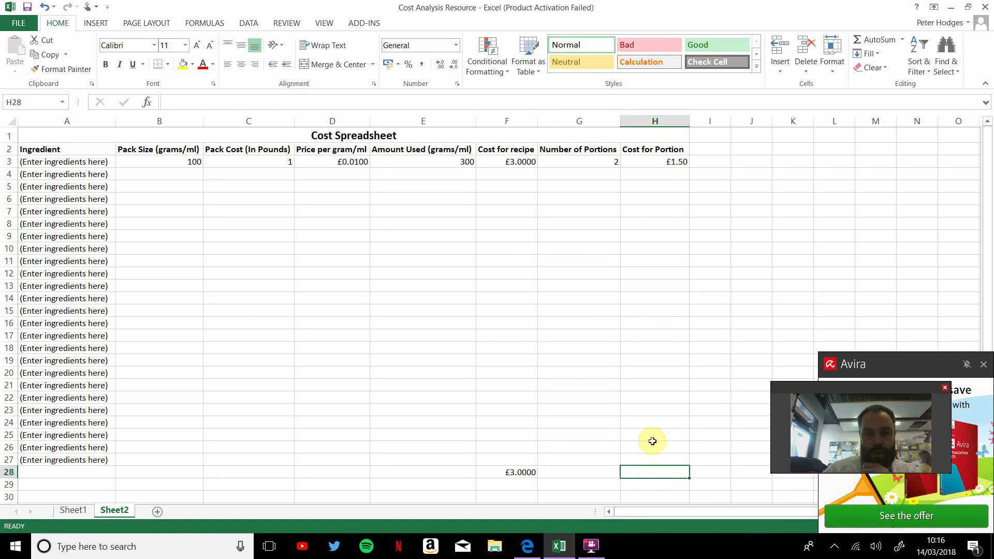
left_click(516, 472)
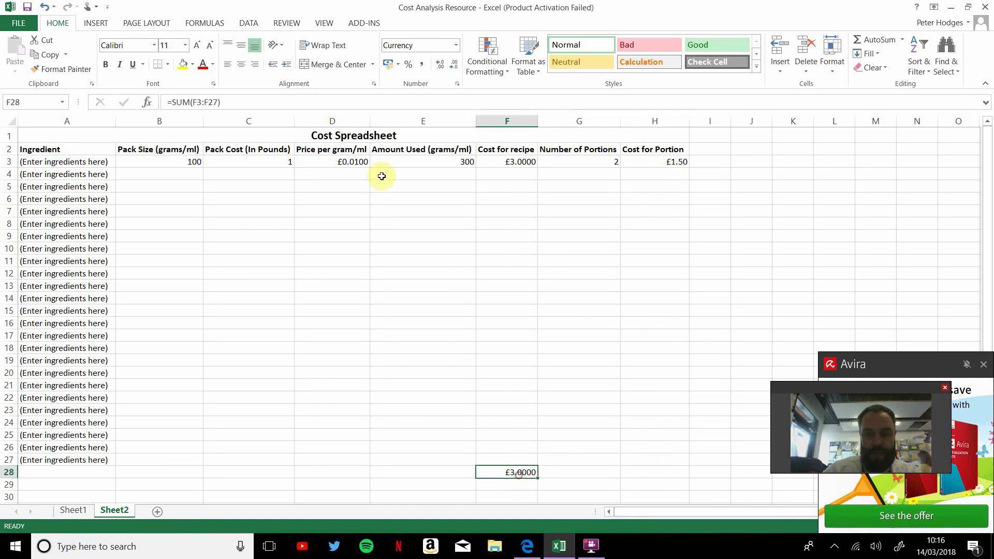
left_click(661, 473)
type("=sum(")
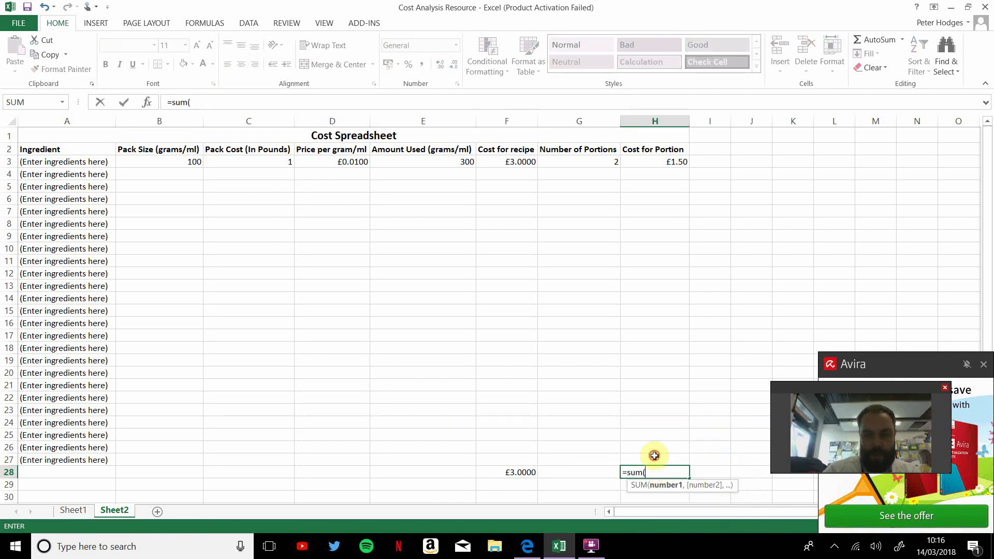
left_click_drag(655, 456, 659, 162)
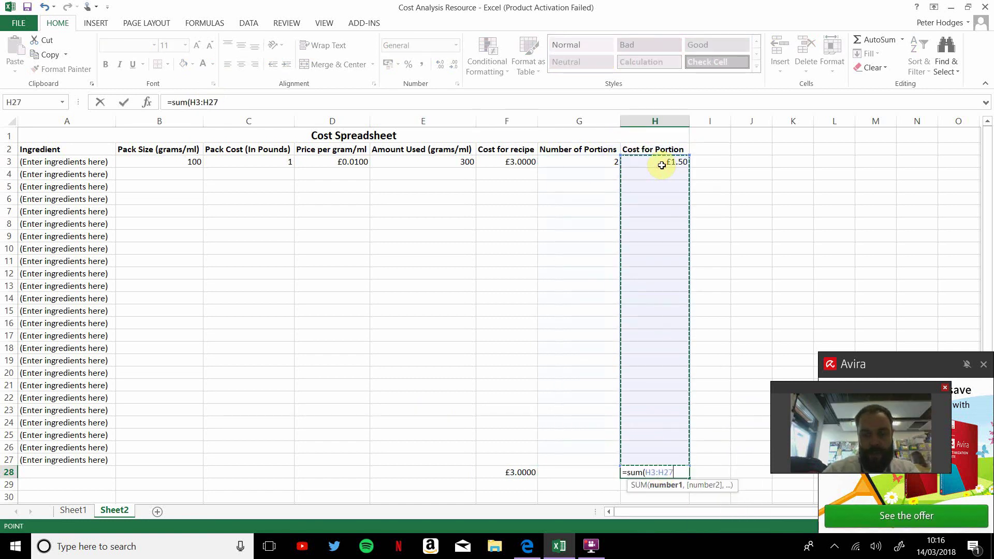
key("Return")
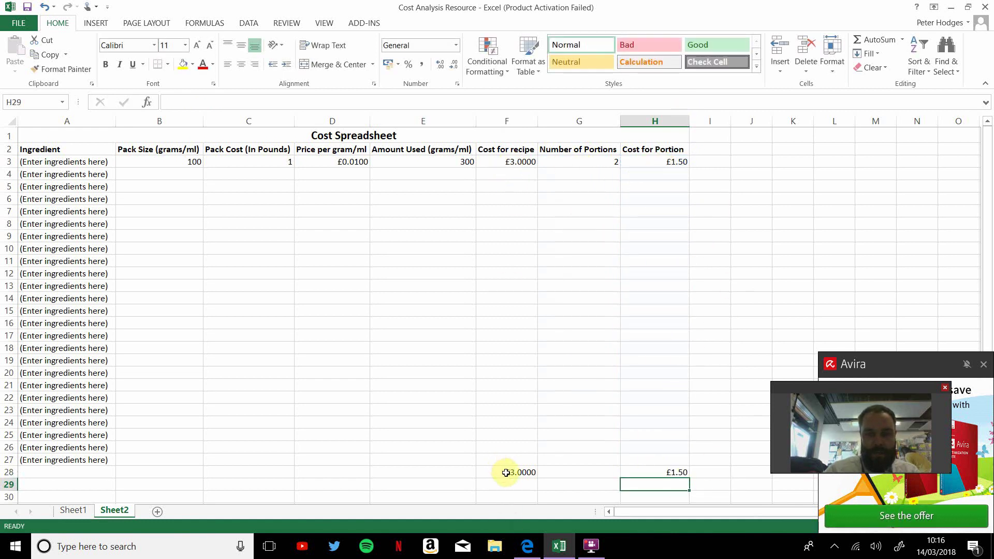
Step: Give the A1:H28 table a thick outline border and thin inside gridlines
left_click(562, 422)
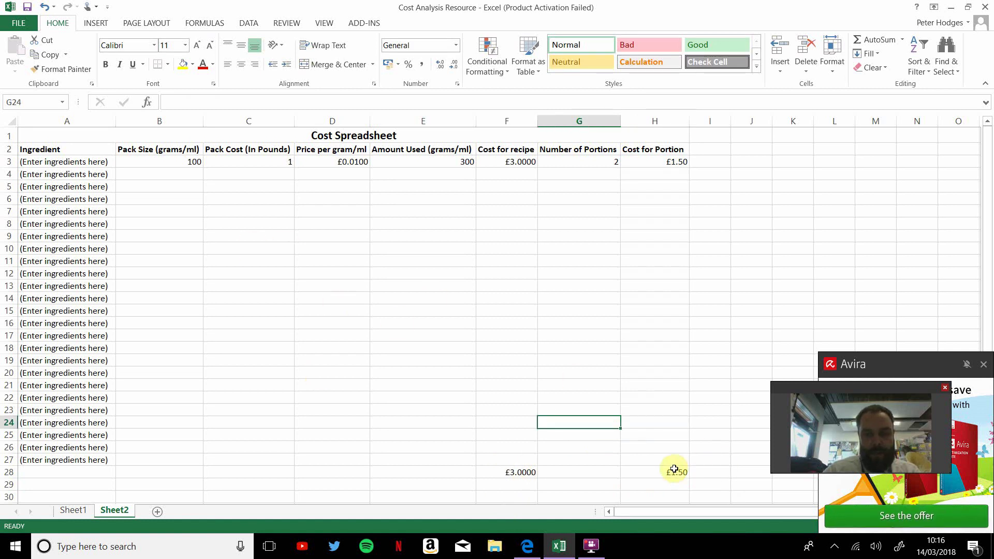
left_click_drag(673, 471, 199, 124)
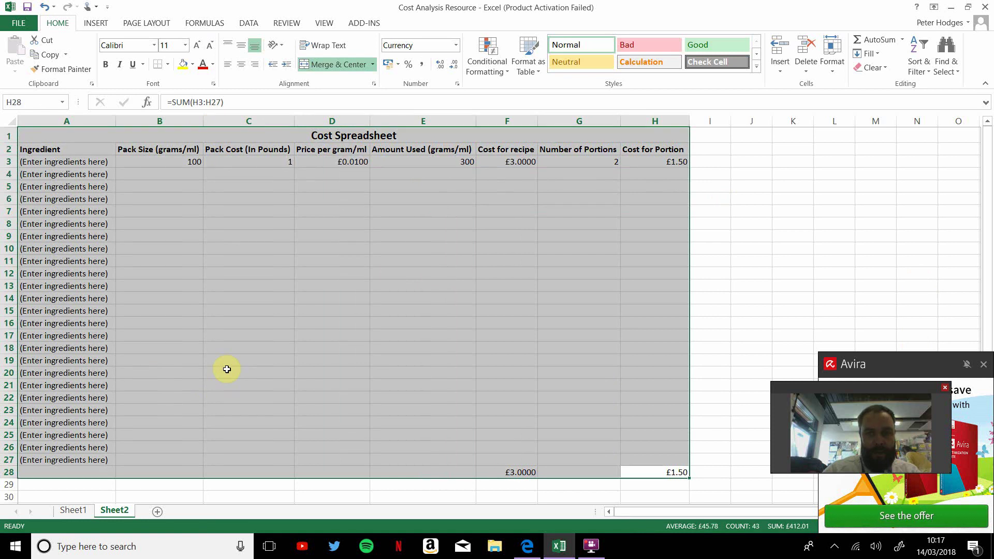
right_click(314, 291)
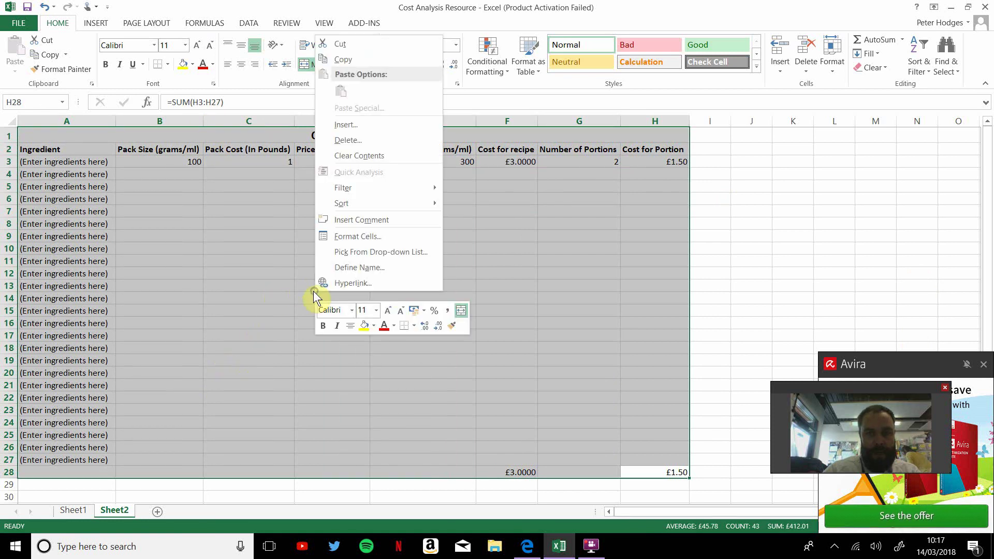
left_click(359, 236)
left_click(342, 106)
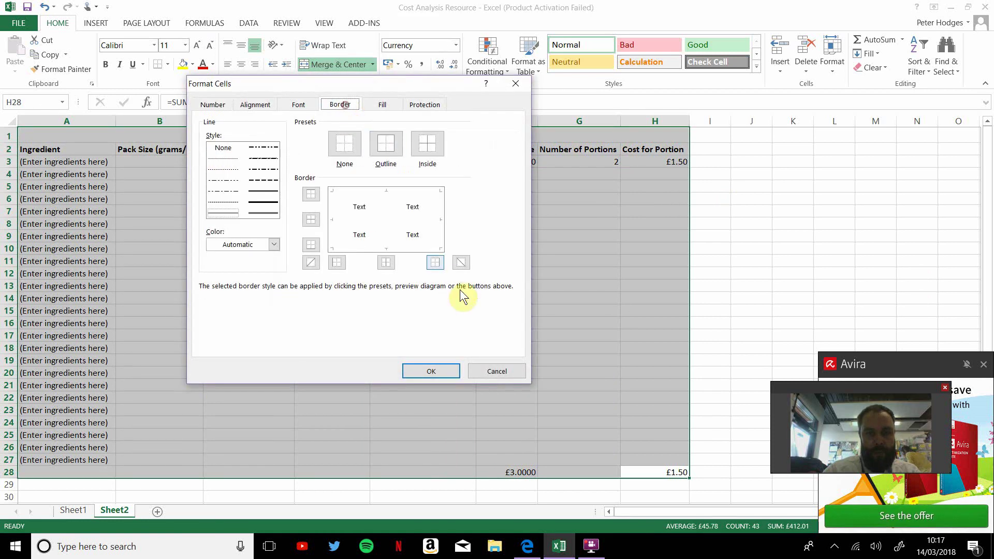
left_click(265, 203)
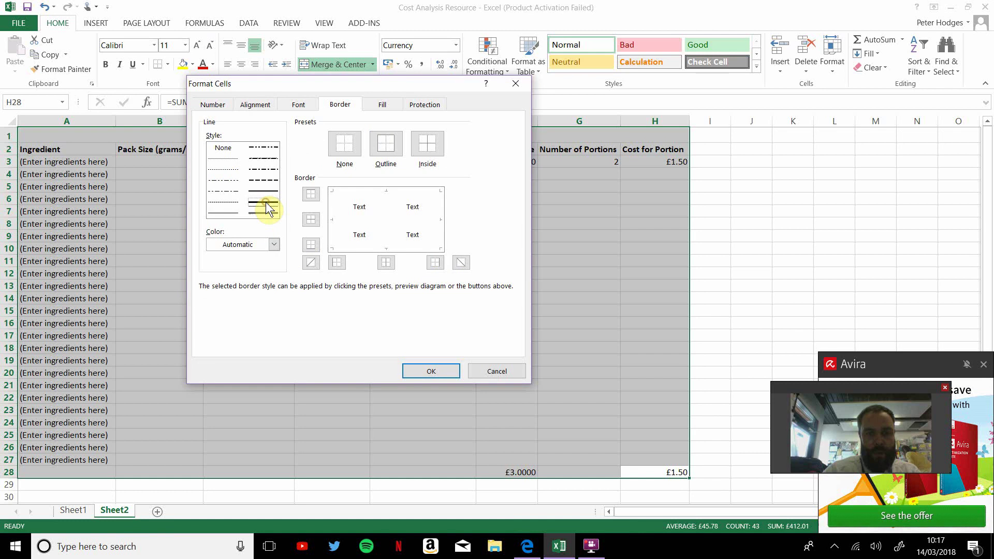
left_click(381, 150)
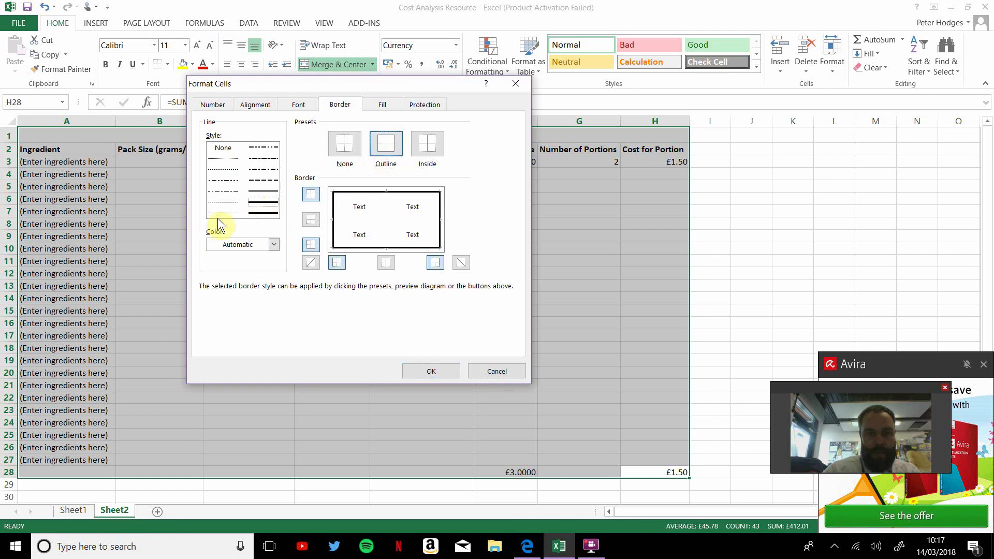
left_click(418, 151)
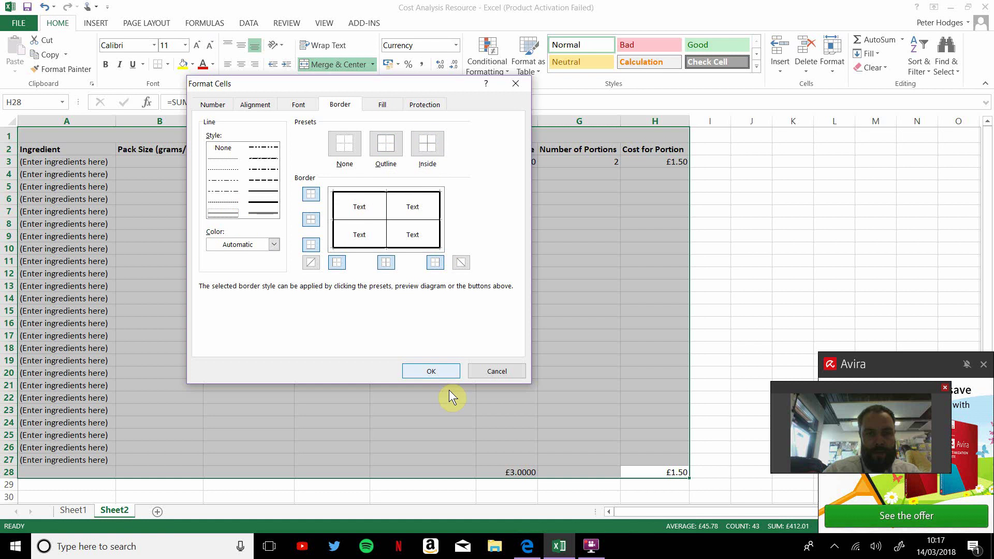
left_click(434, 370)
left_click(576, 373)
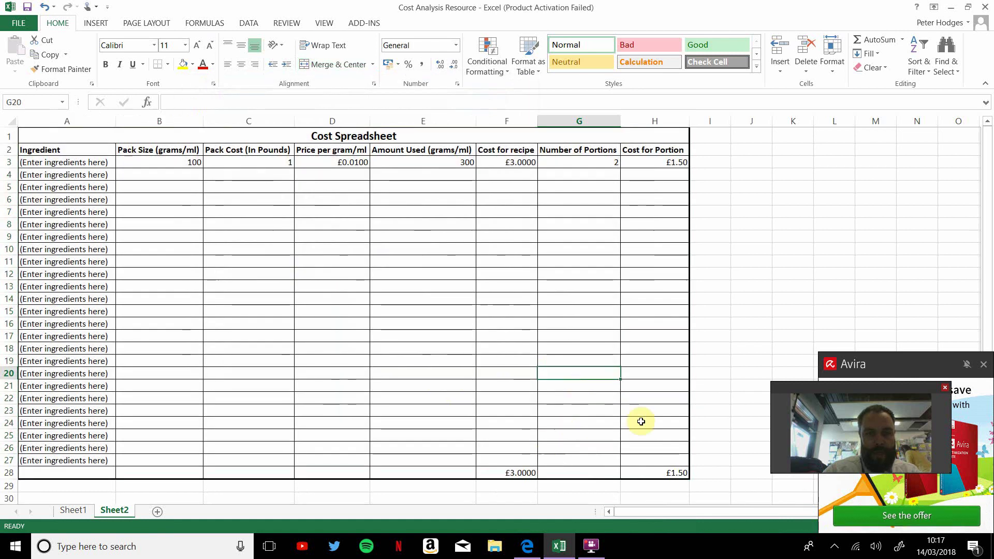
Step: Shade the Cost Spreadsheet title with a light fill colour
left_click(371, 135)
left_click(193, 64)
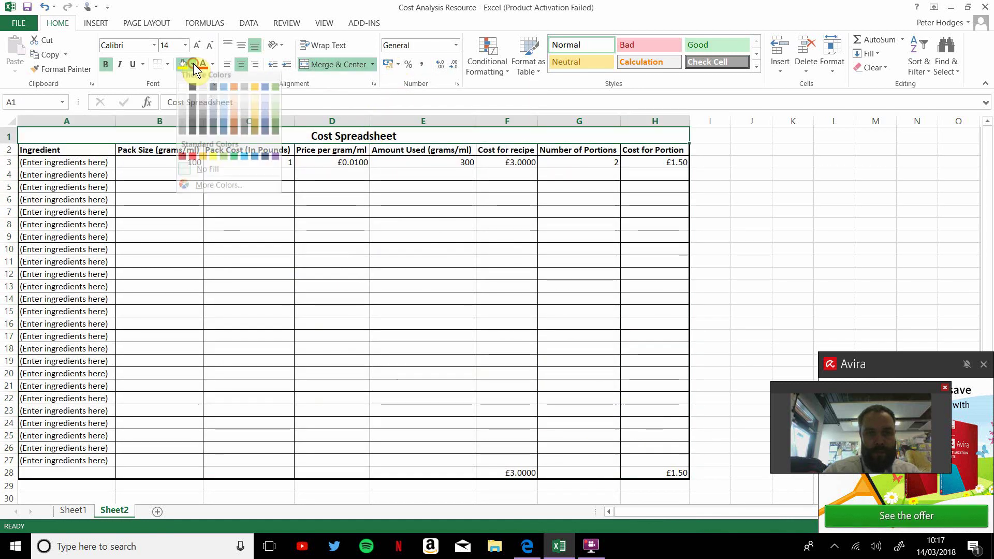
left_click(244, 104)
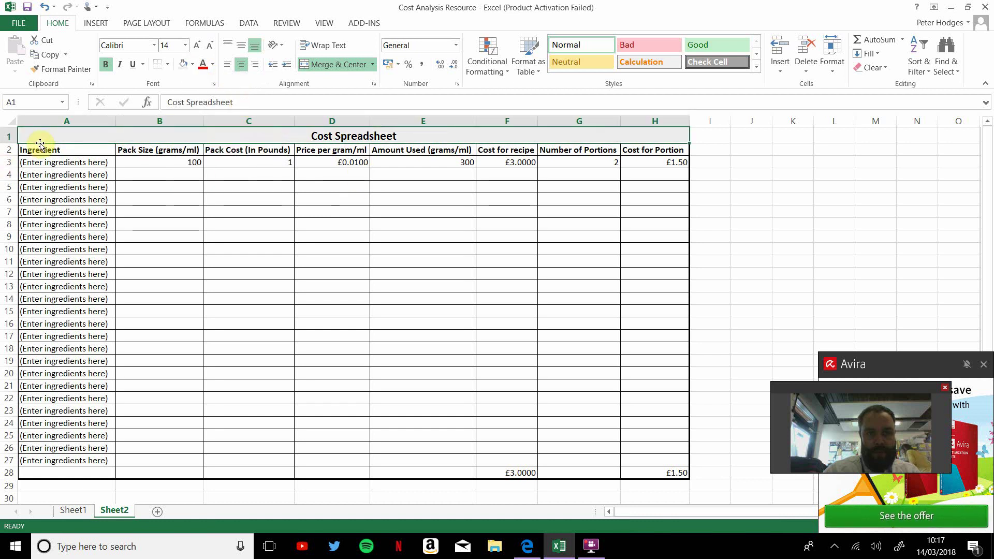
Step: Shade the row-2 column headings A2:H2 light peach
left_click_drag(41, 150, 671, 150)
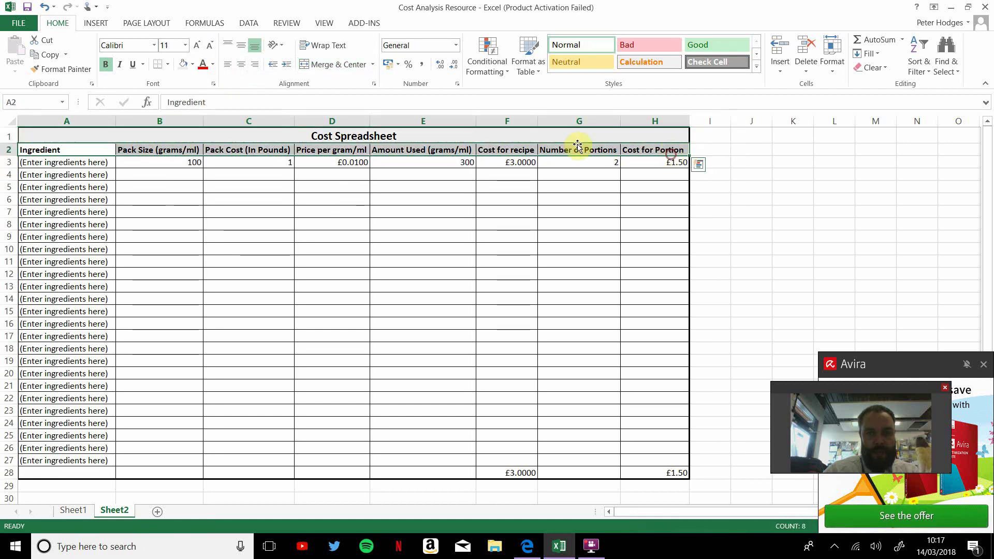
left_click(192, 64)
left_click(242, 104)
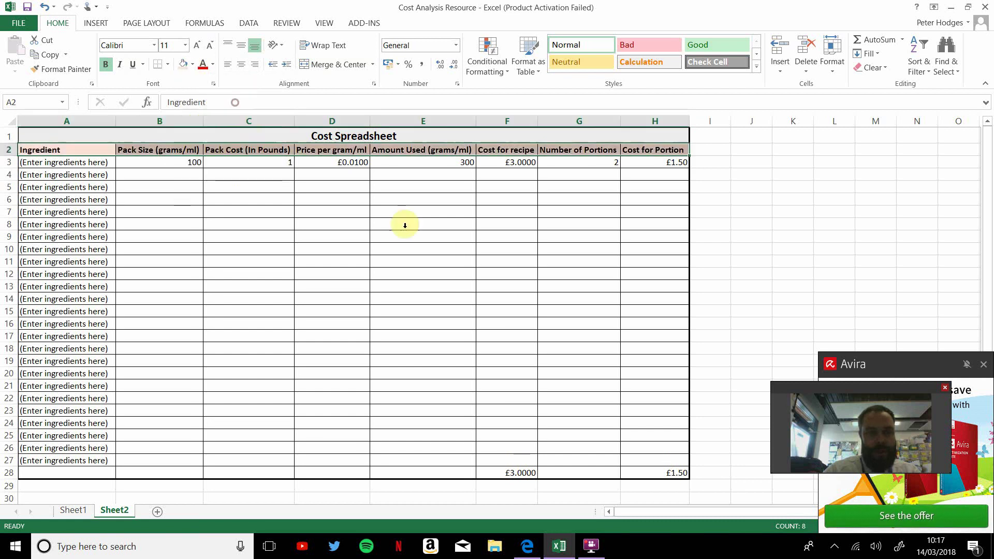
left_click(469, 285)
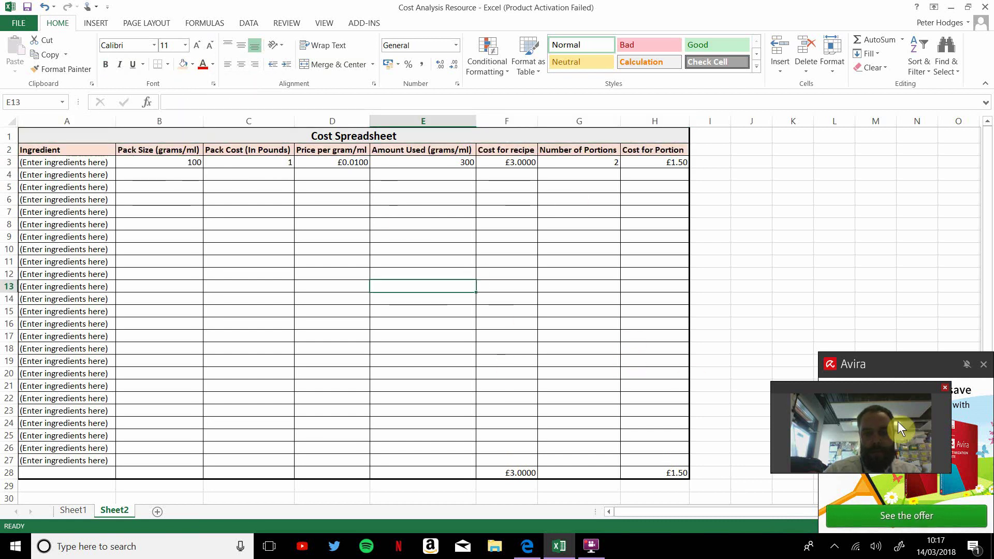
left_click(599, 553)
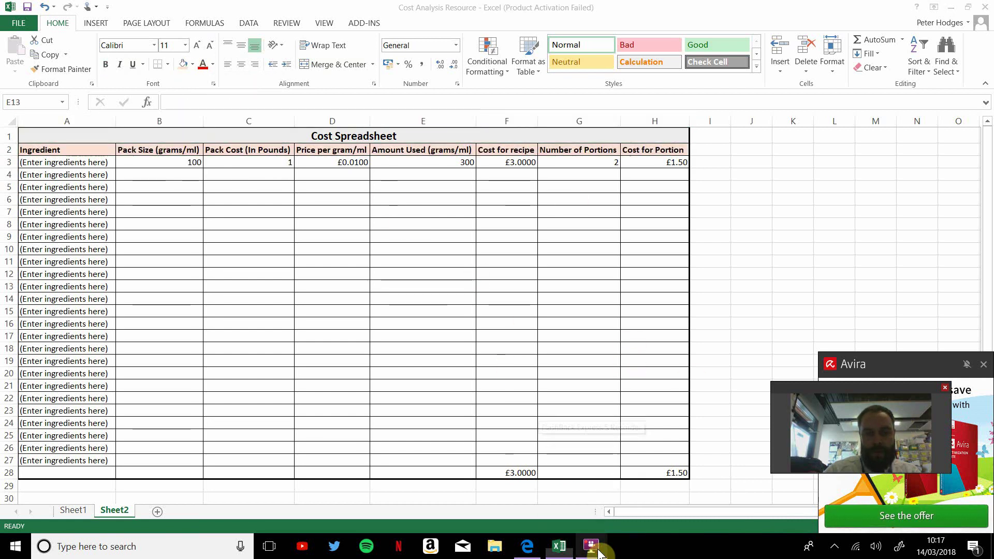